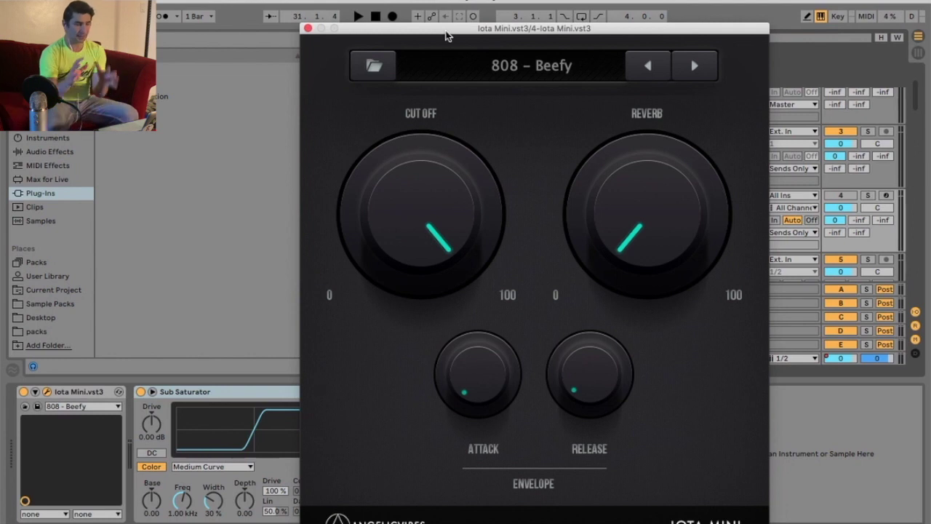
Dismiss Iota Mini's preset list and close the plugin window
click(546, 68)
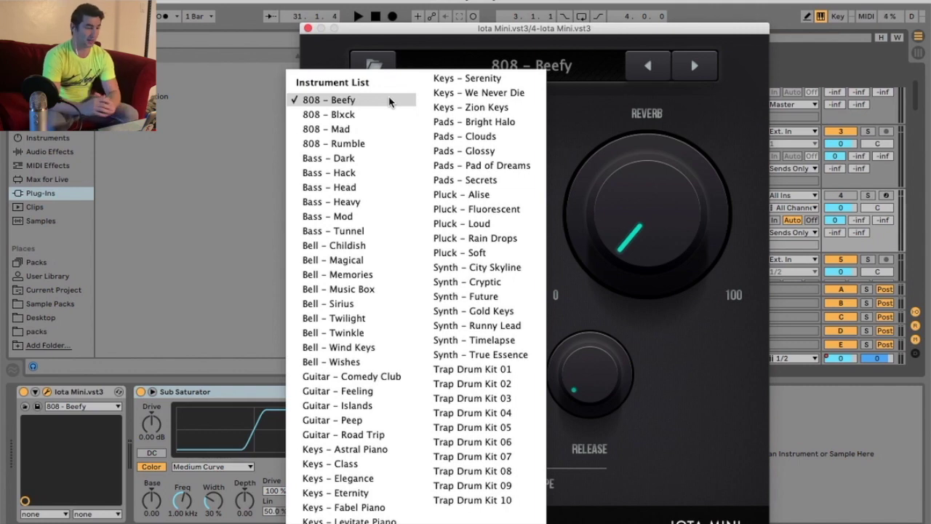
click(317, 30)
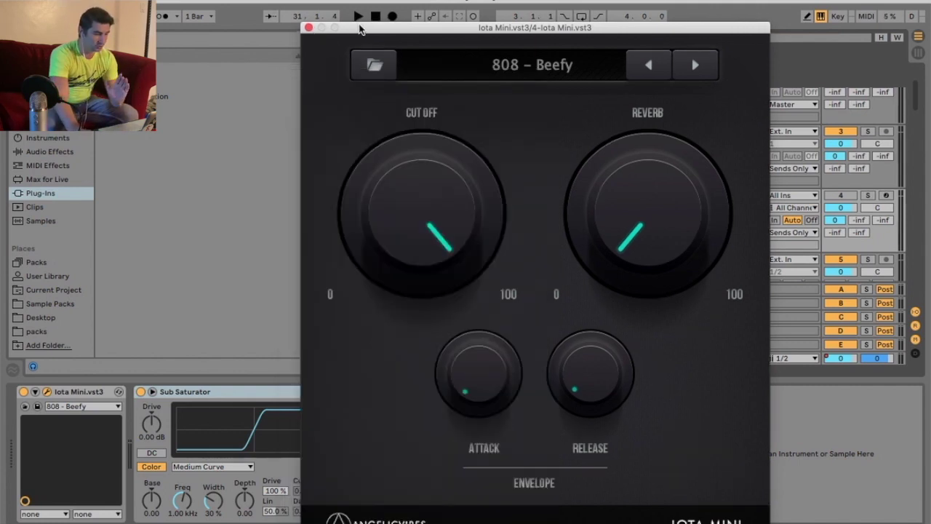
drag(314, 32, 320, 58)
click(315, 54)
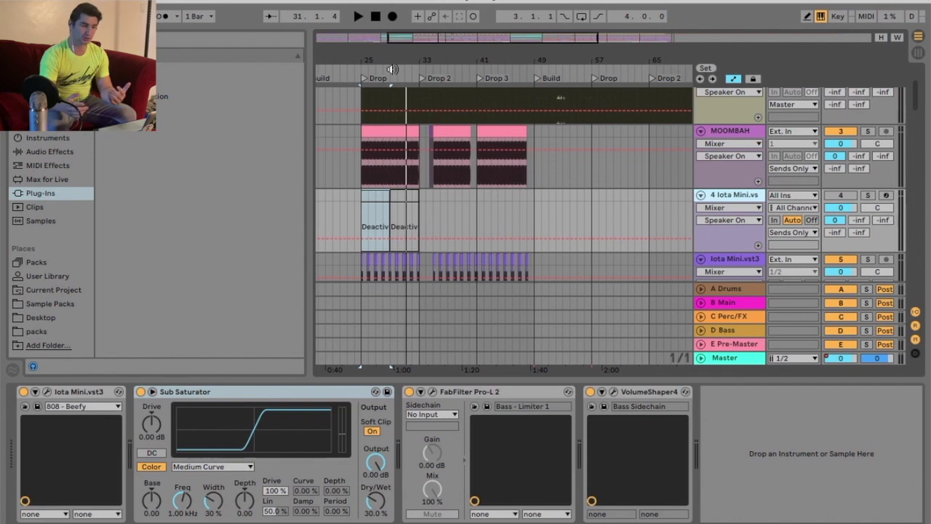
Play the arrangement from the Drop at bar 25, jump to bars 41 and 57, then stop
click(360, 70)
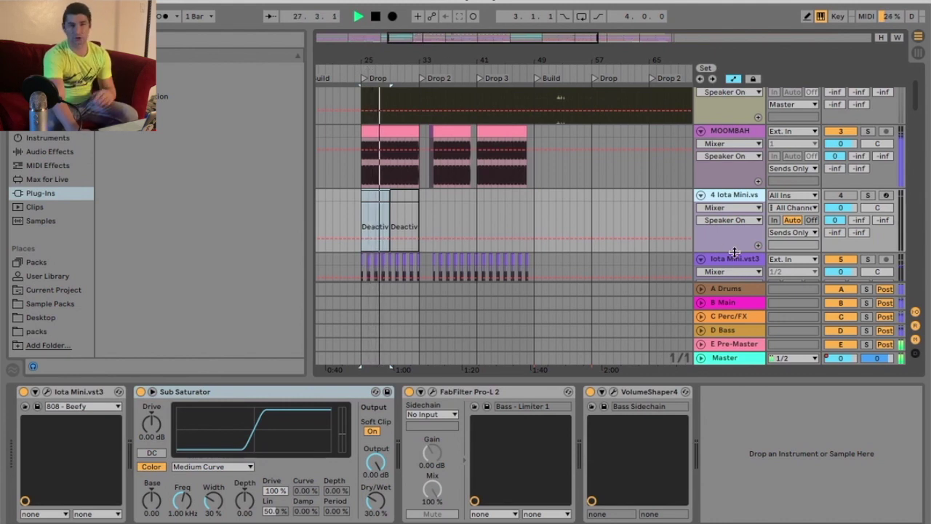
click(735, 260)
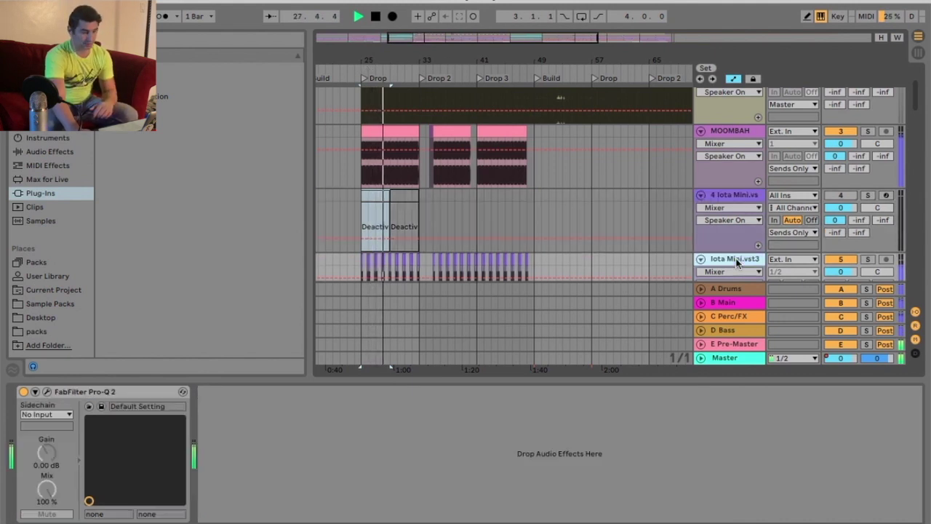
click(734, 194)
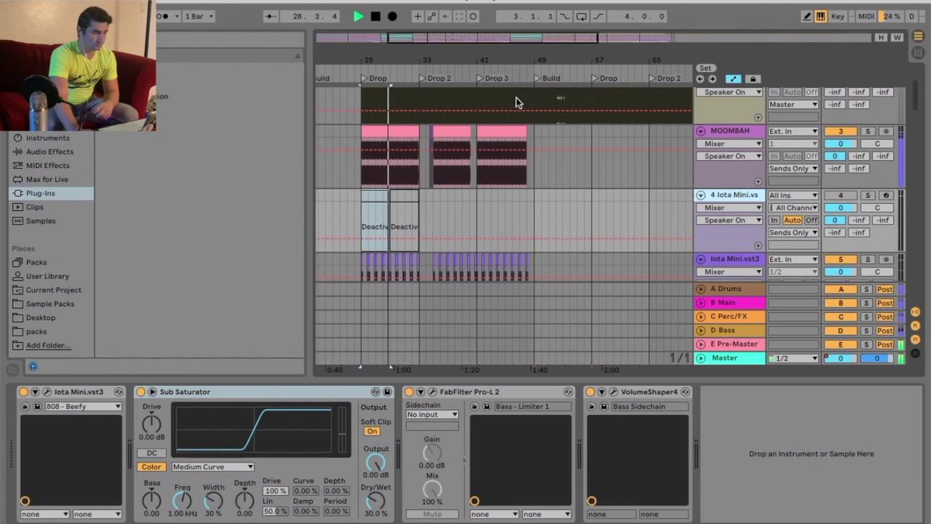
click(479, 67)
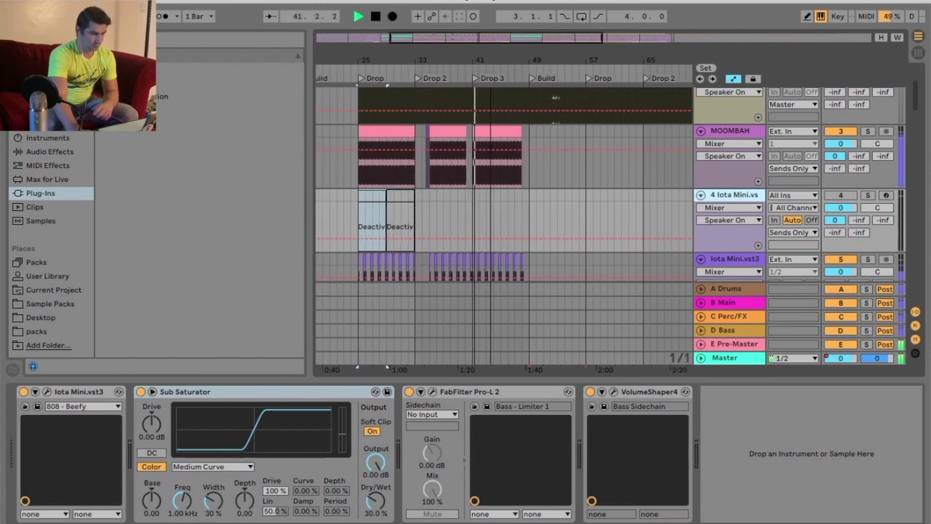
click(582, 70)
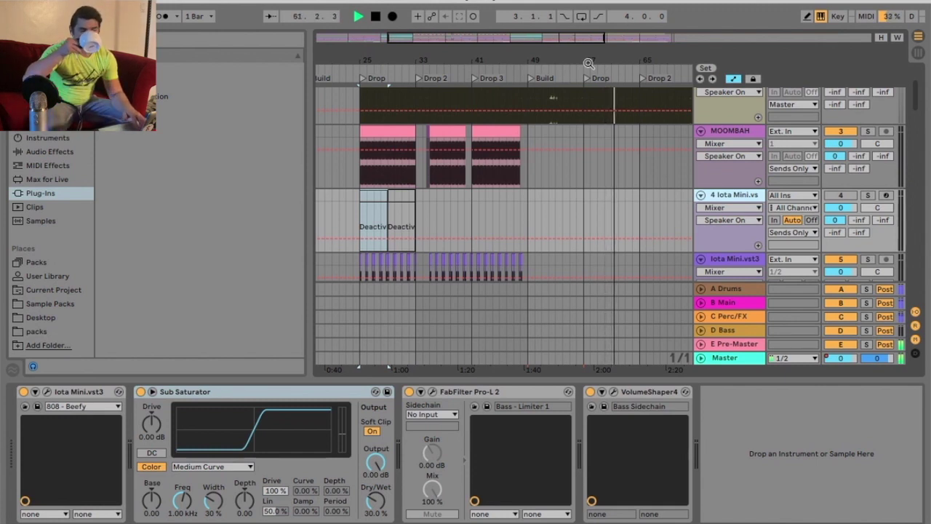
key(space)
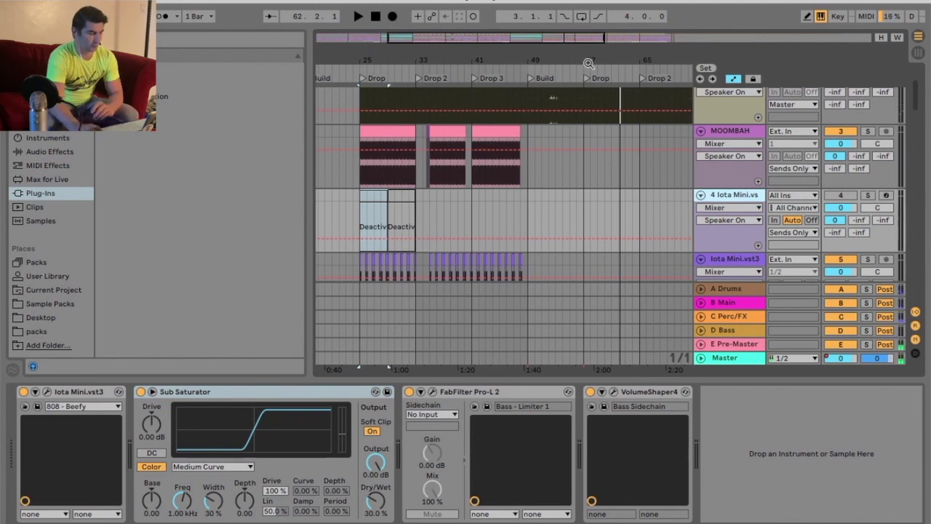
drag(368, 61, 370, 82)
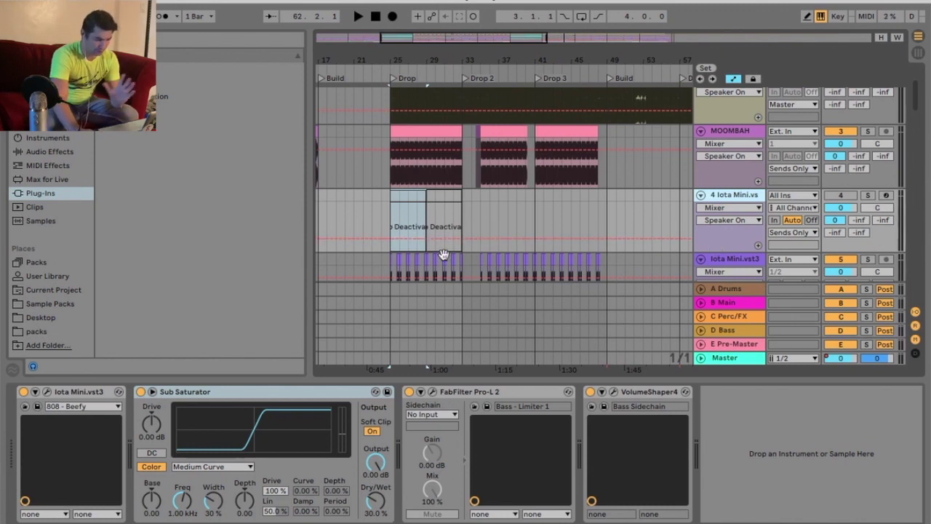
Group Sub Saturator, Pro-L 2 and VolumeShaper4 into an Audio Effect Rack with Cmd+G
click(47, 392)
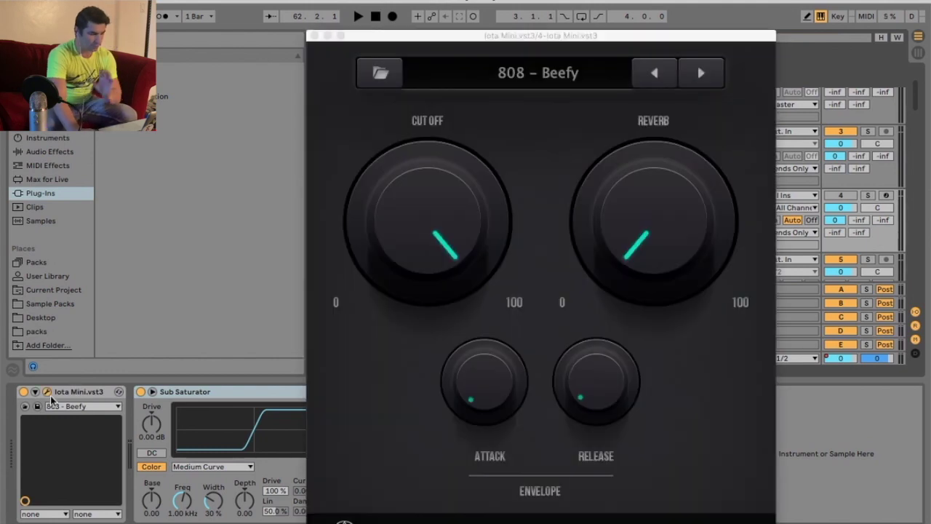
click(315, 35)
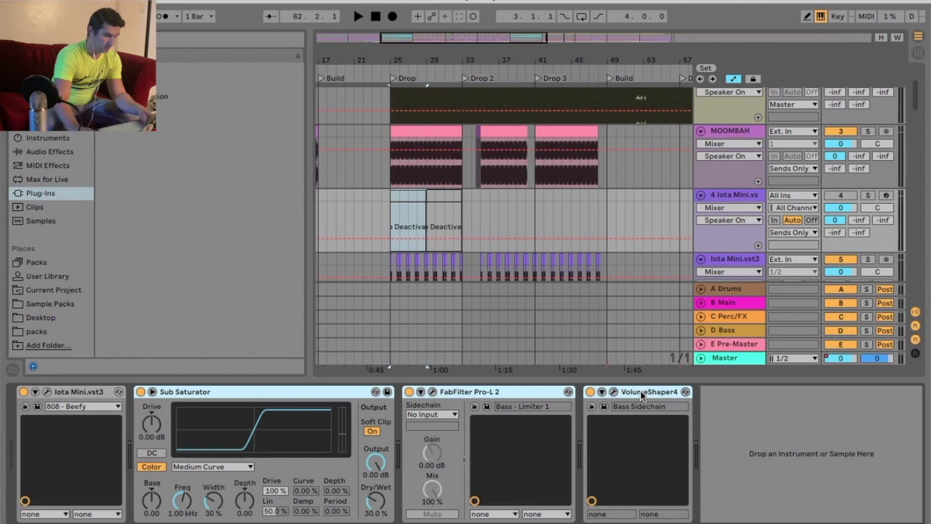
key(ctrl+g)
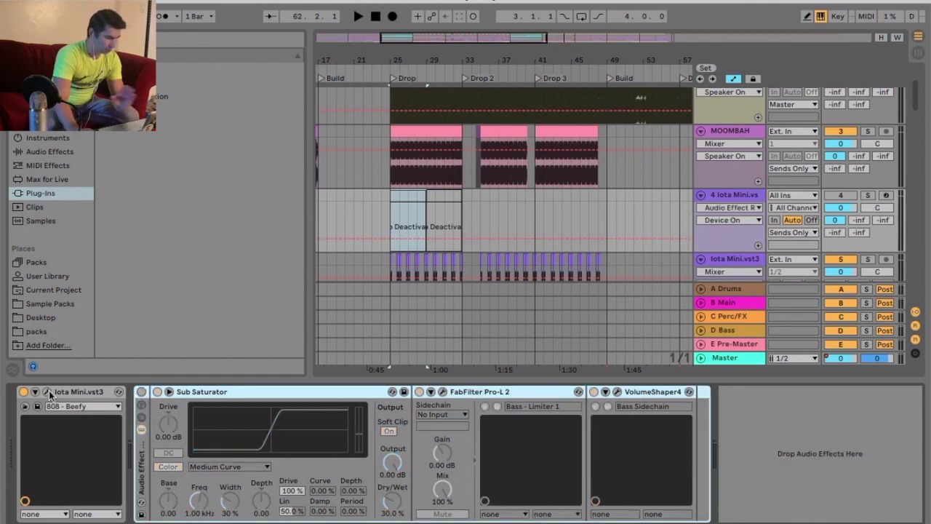
Reopen Iota Mini on 808 - Beefy and solo and record-arm track 4
click(47, 392)
drag(500, 32, 386, 23)
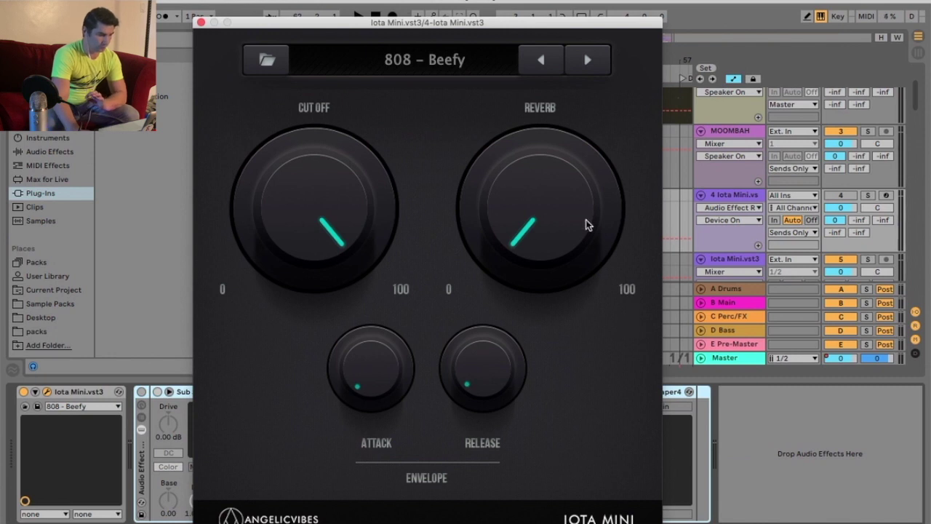
click(444, 63)
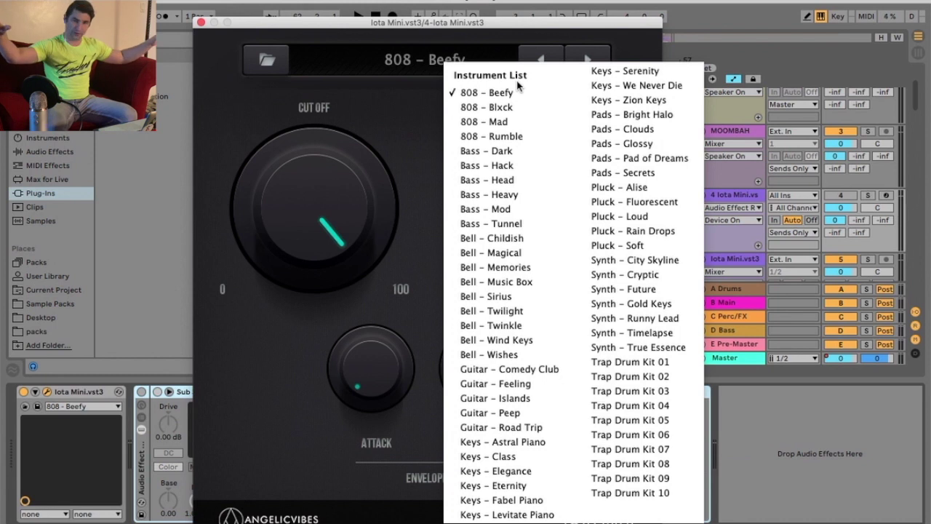
click(430, 29)
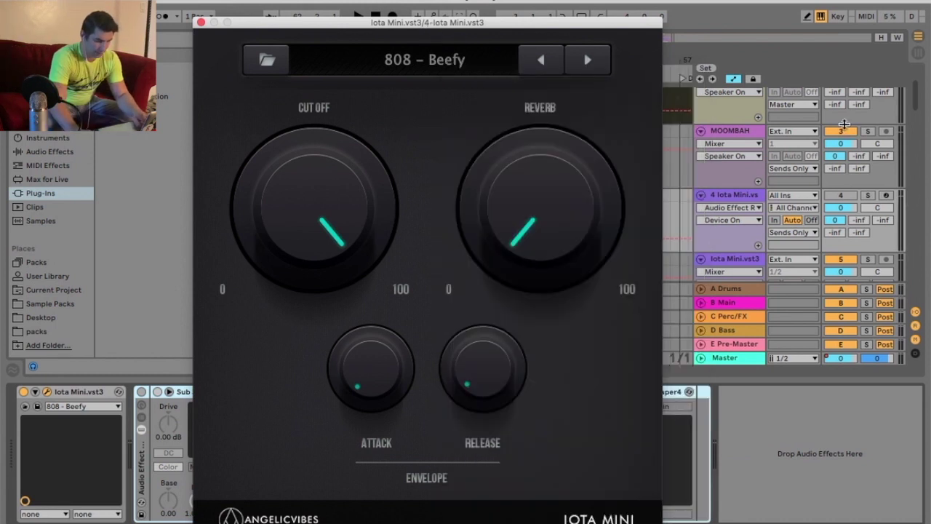
click(868, 195)
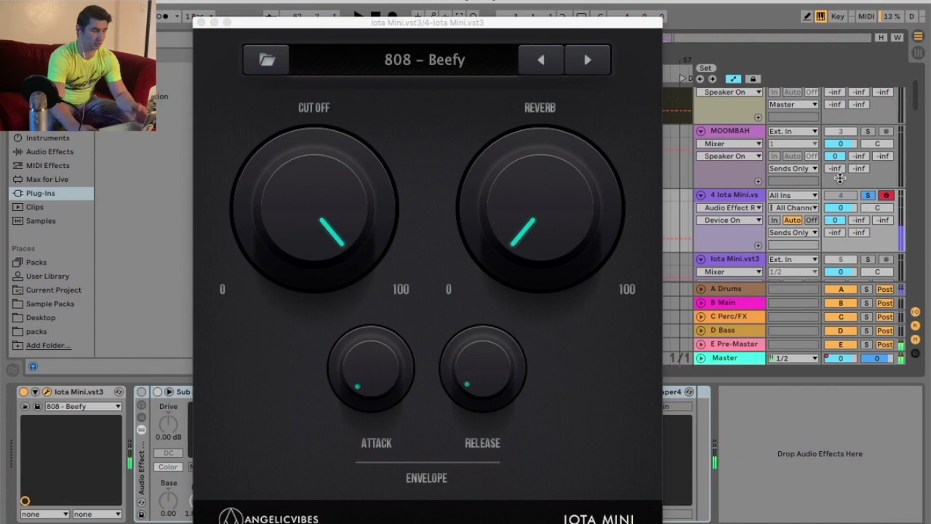
click(368, 32)
Step through 808 - Blxck, 808 - Mad and 808 - Rumble to Bass - Dark
click(446, 65)
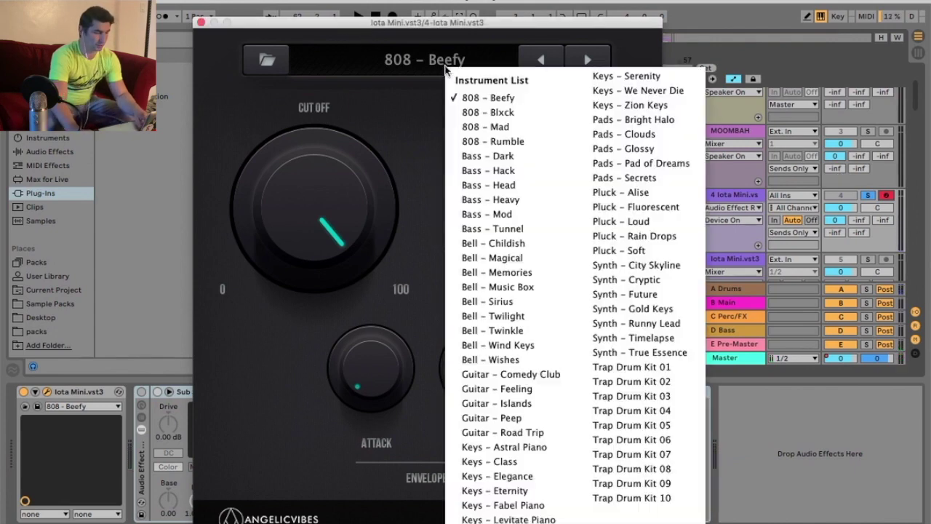
click(407, 96)
click(588, 61)
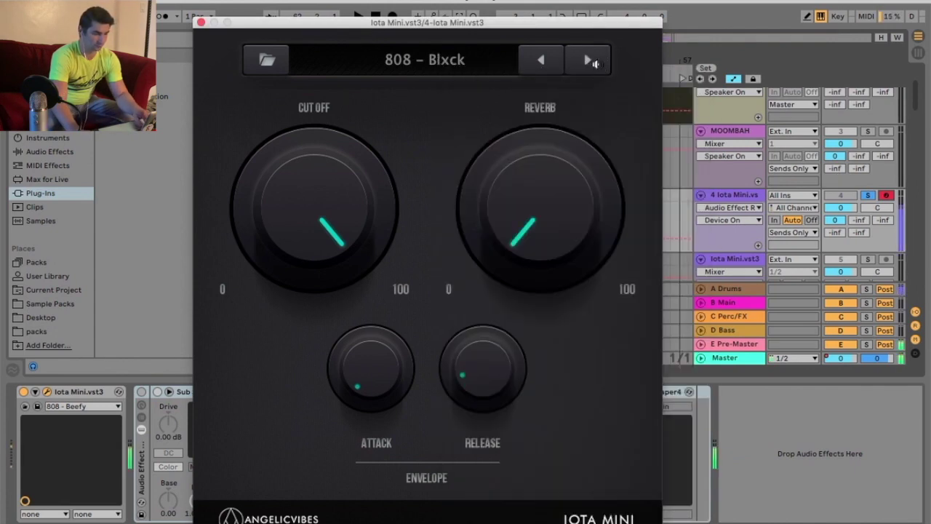
click(589, 62)
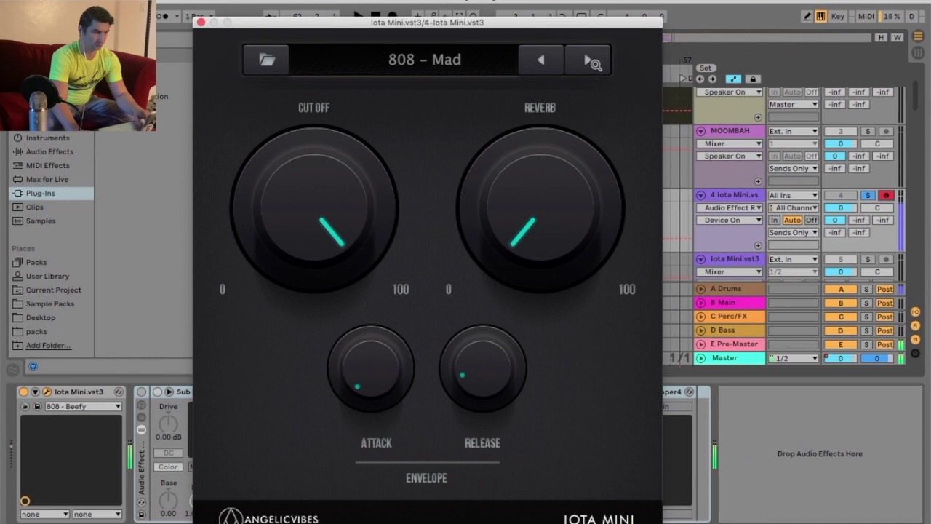
click(591, 62)
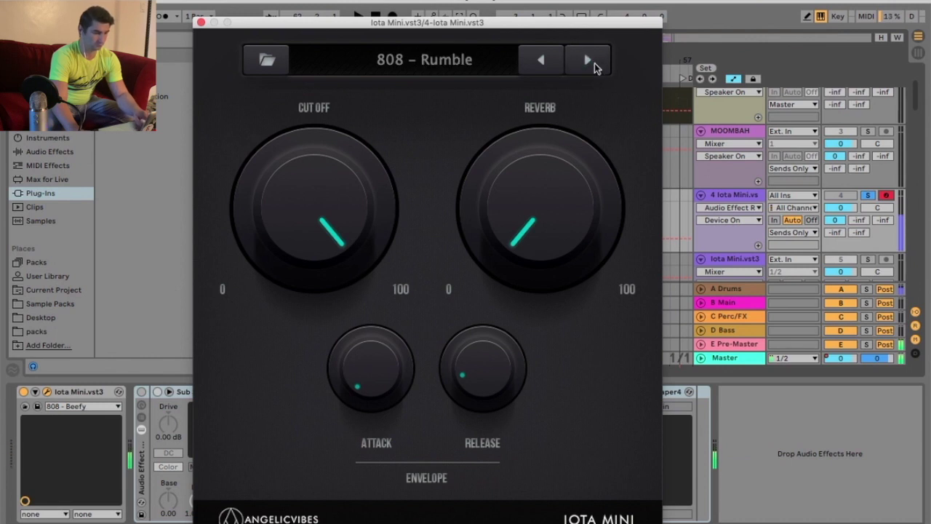
click(591, 62)
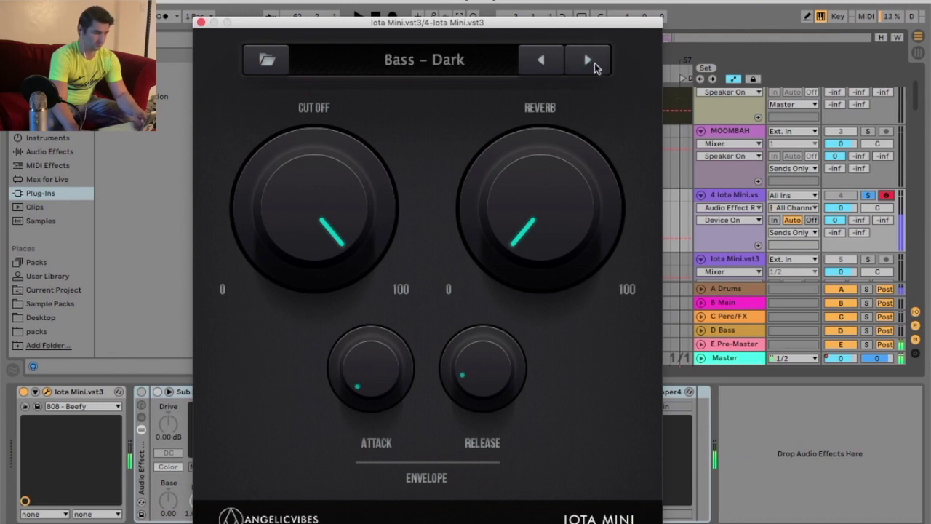
click(437, 57)
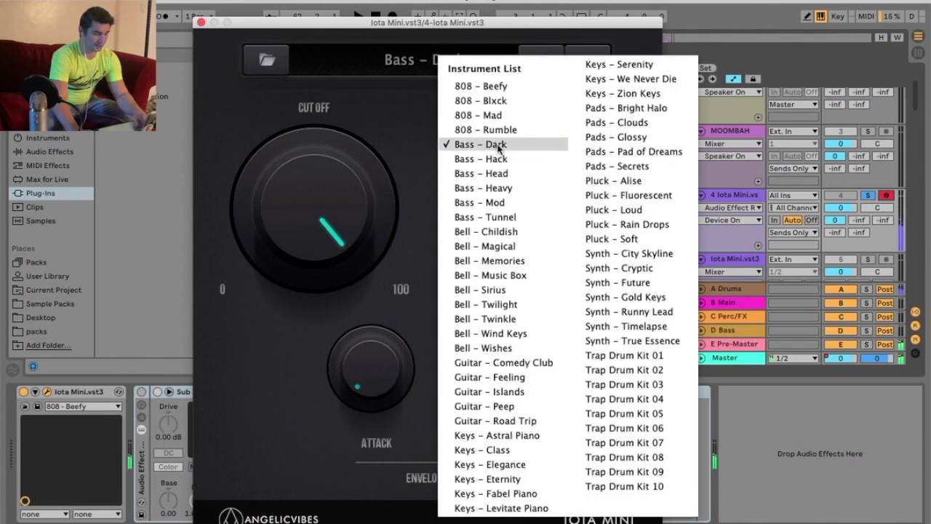
click(476, 144)
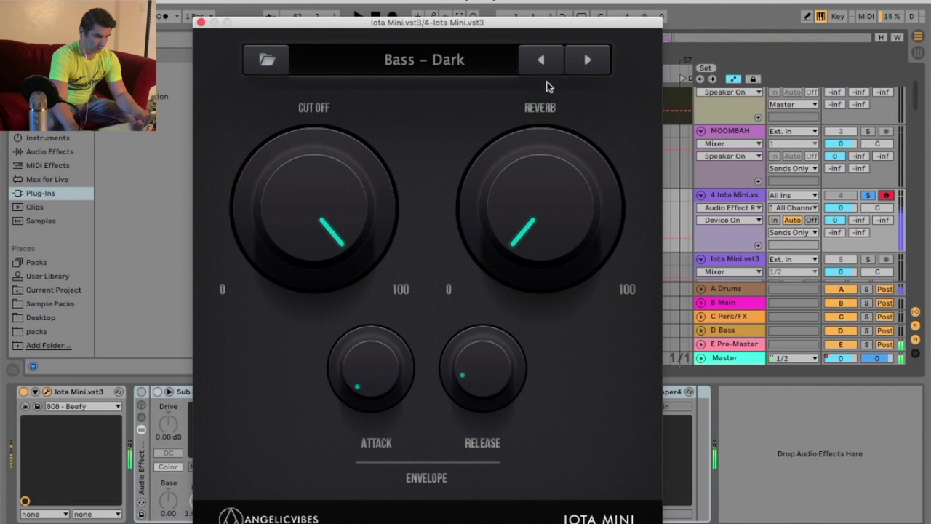
Audition Bass - Hack, Head, Heavy, Mod and Tunnel presets in turn
click(587, 63)
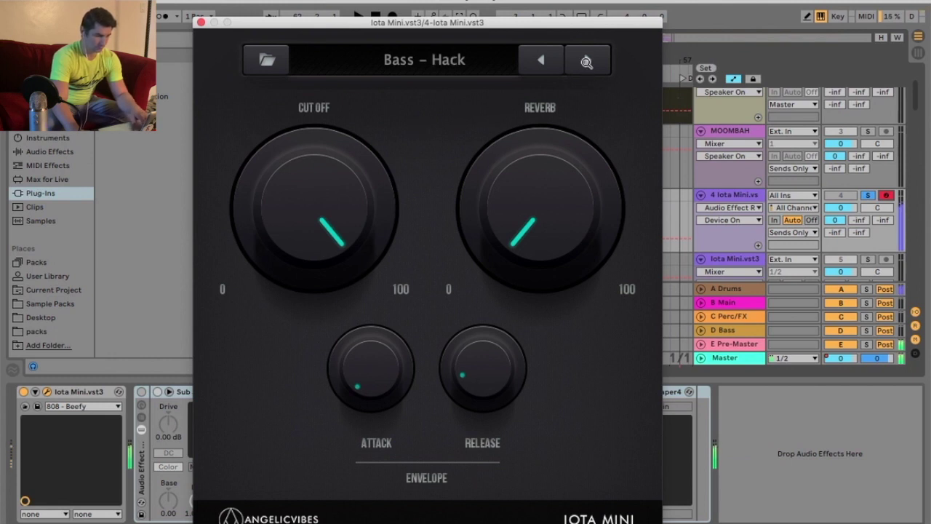
click(586, 62)
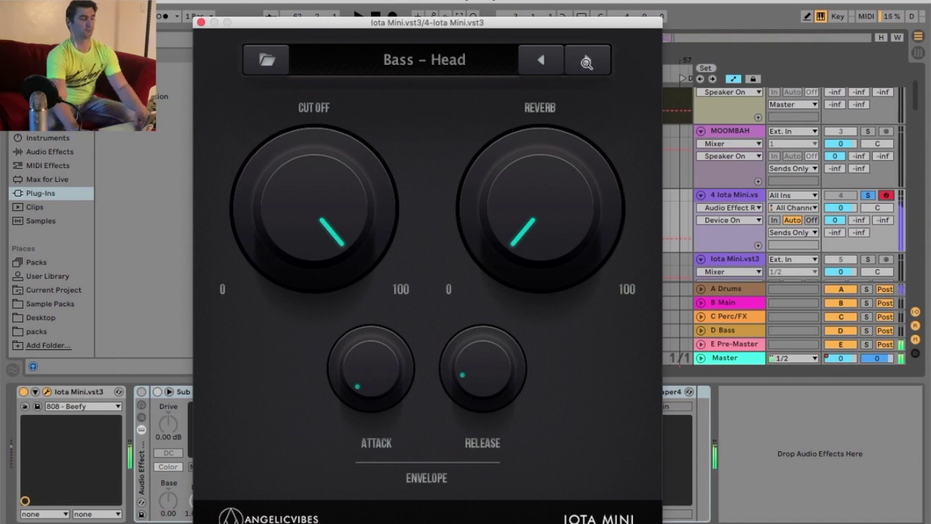
click(586, 63)
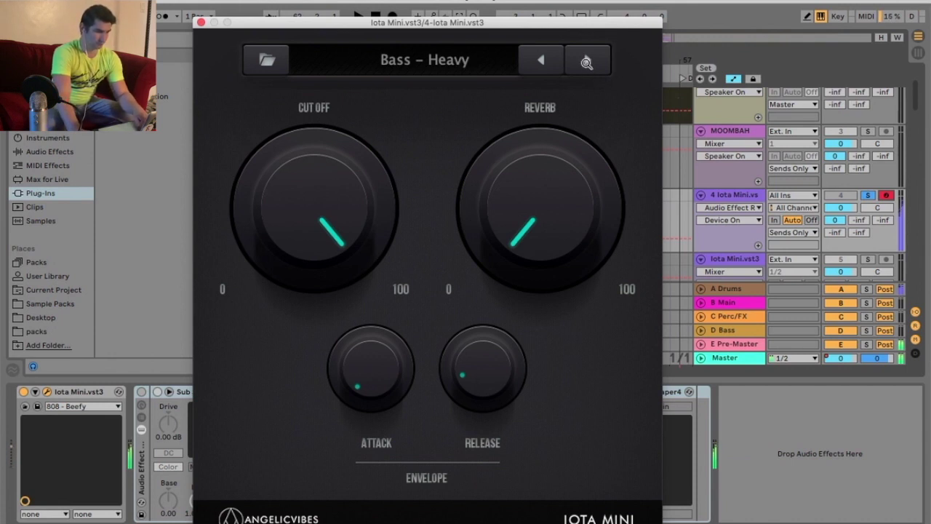
click(586, 62)
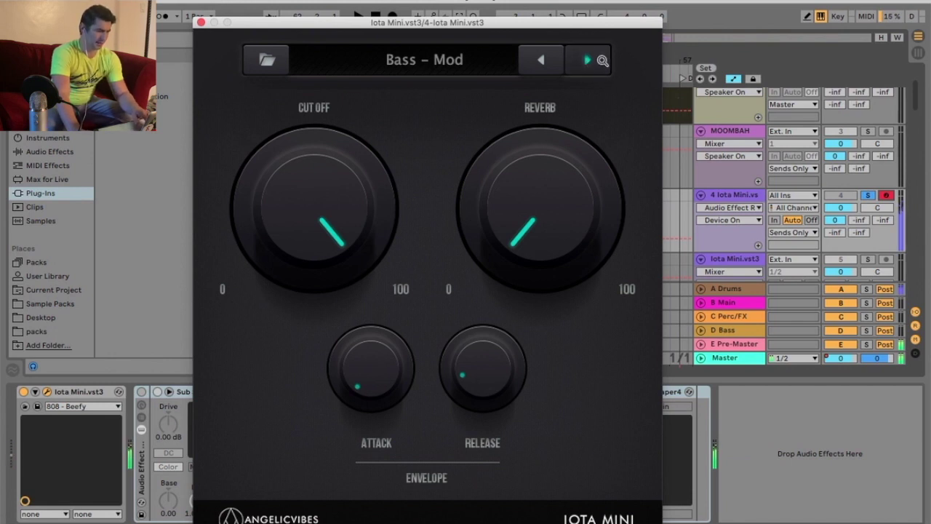
click(601, 61)
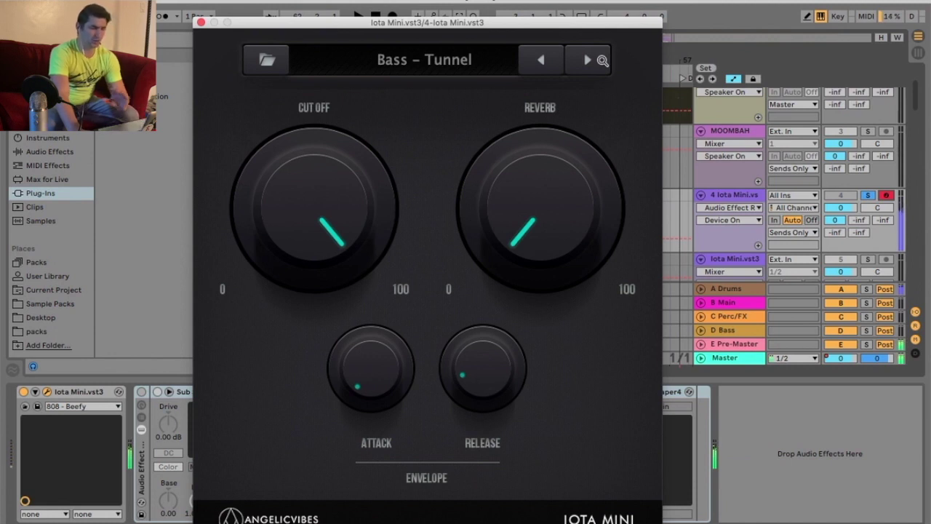
Pick Bell - Childish, then step through the Bell presets to Guitar - Comedy Club
click(494, 62)
click(277, 233)
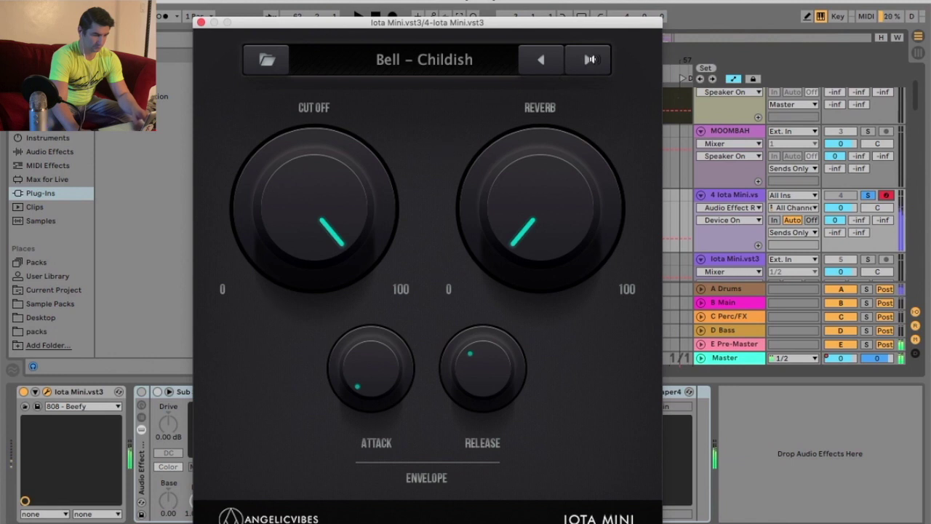
click(590, 60)
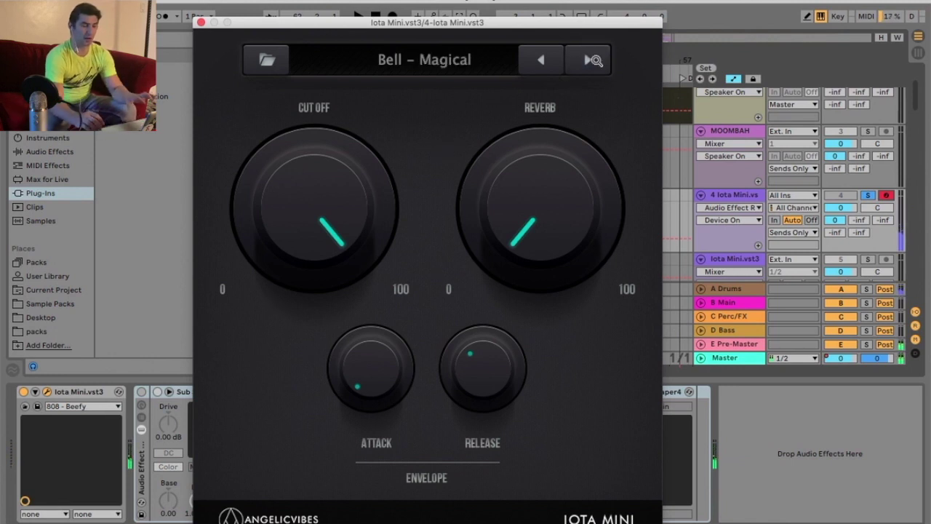
click(593, 61)
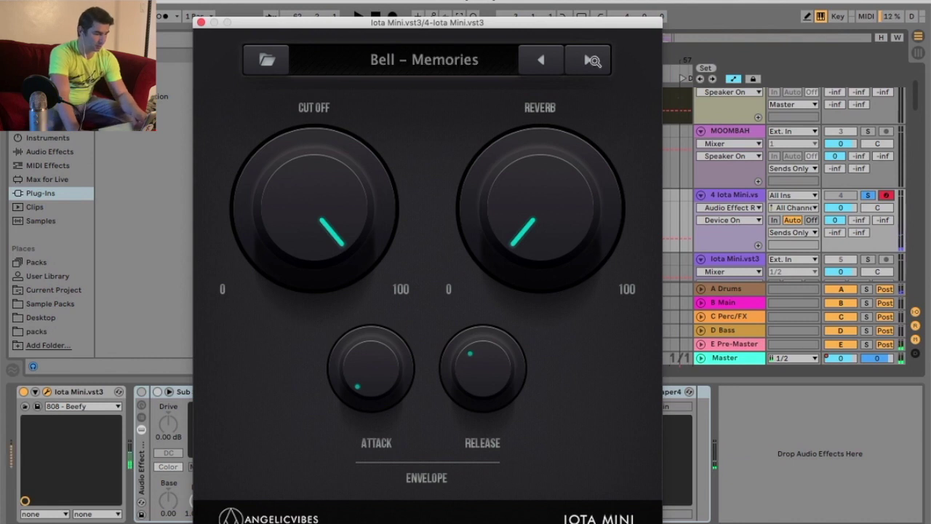
click(593, 61)
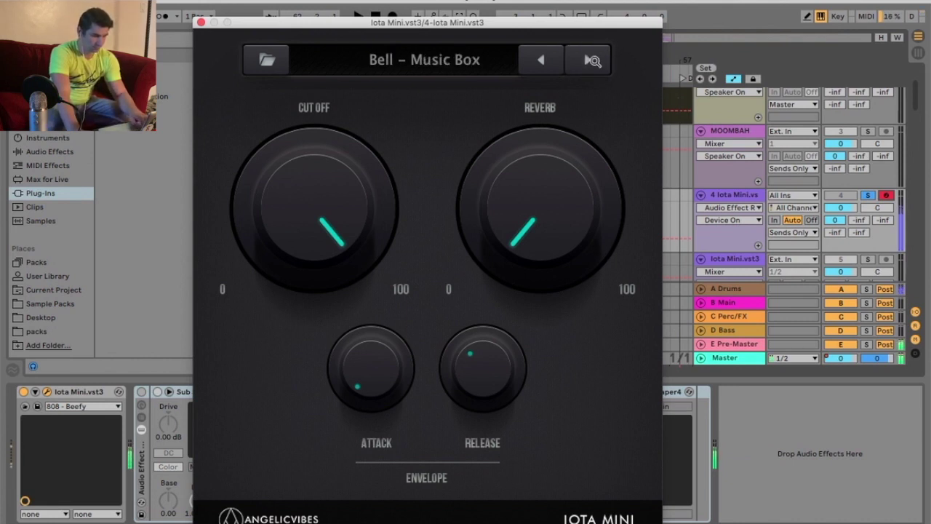
click(593, 61)
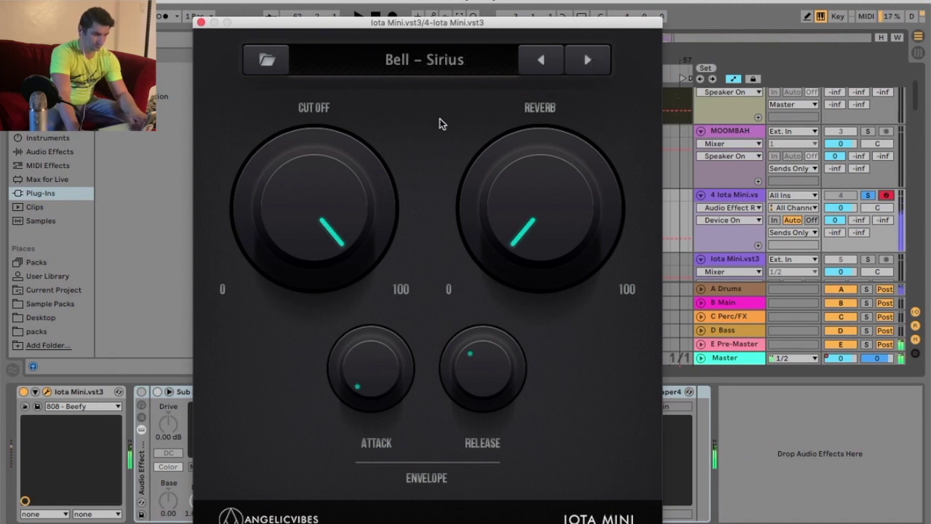
click(589, 59)
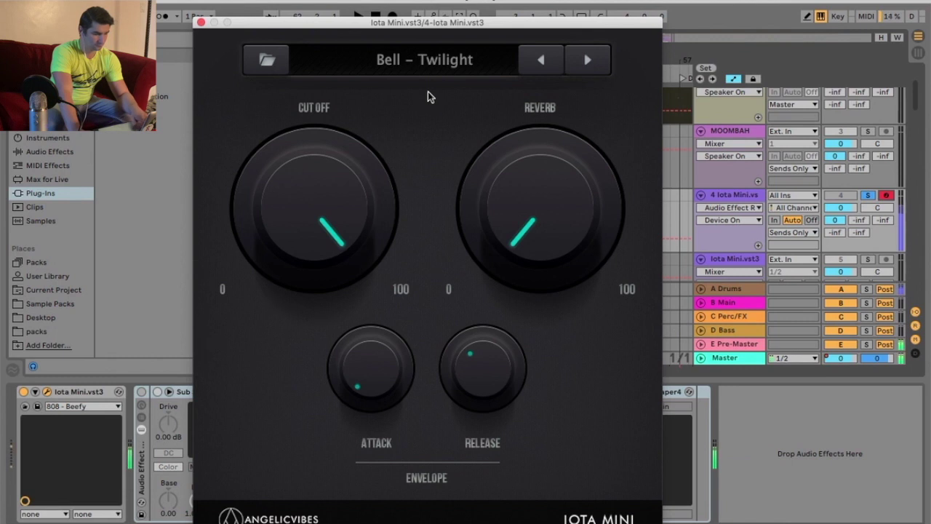
click(588, 59)
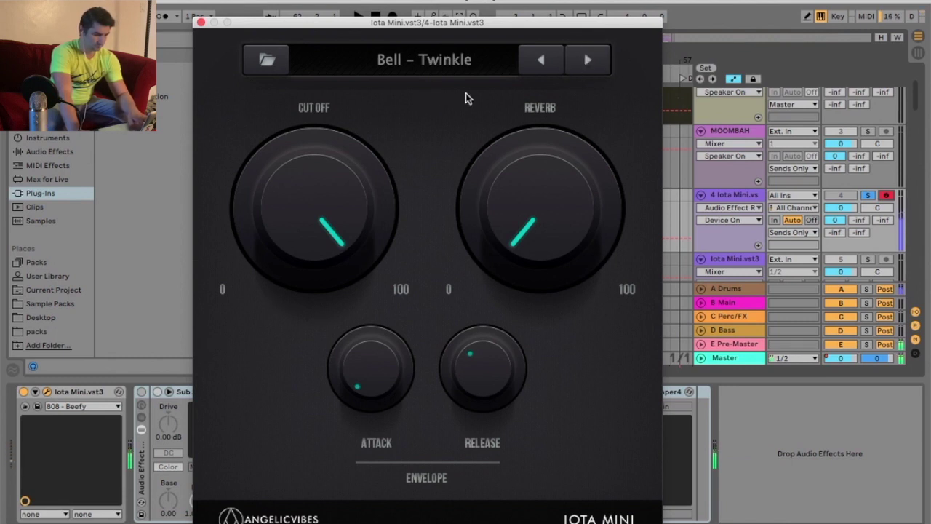
click(588, 60)
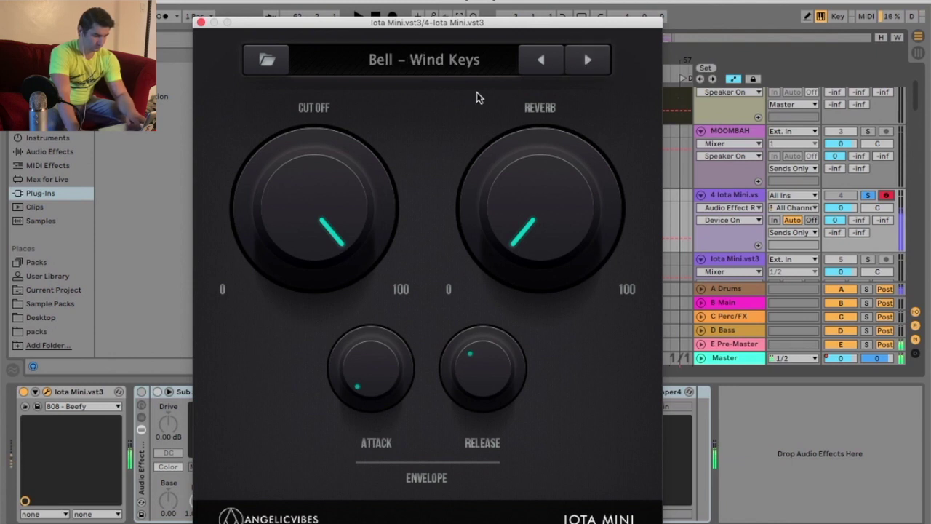
click(575, 67)
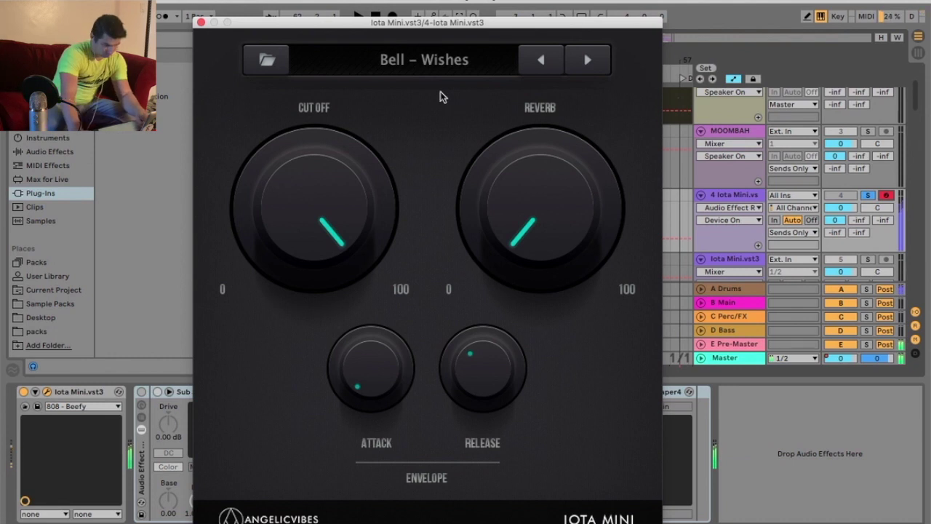
click(584, 64)
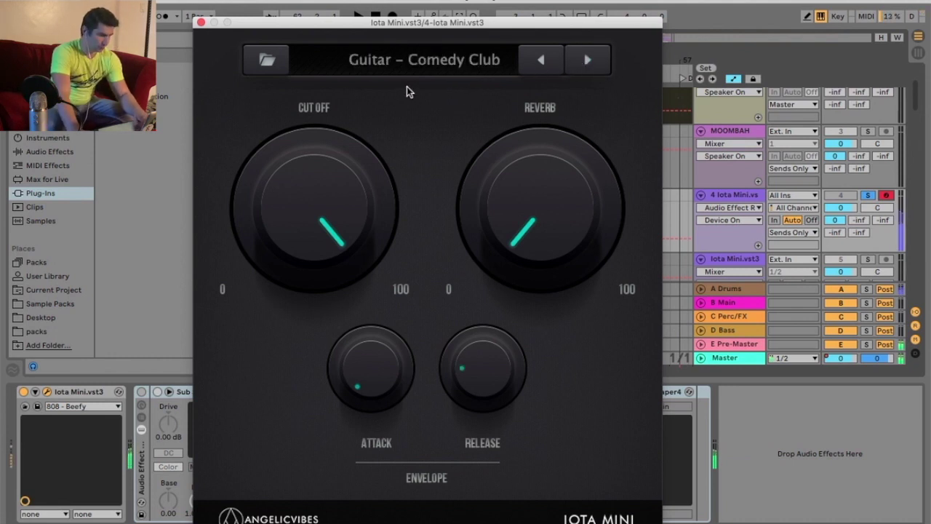
Step from Guitar - Comedy Club through Guitar - Feeling and Guitar - Islands to Guitar - Peep
click(422, 72)
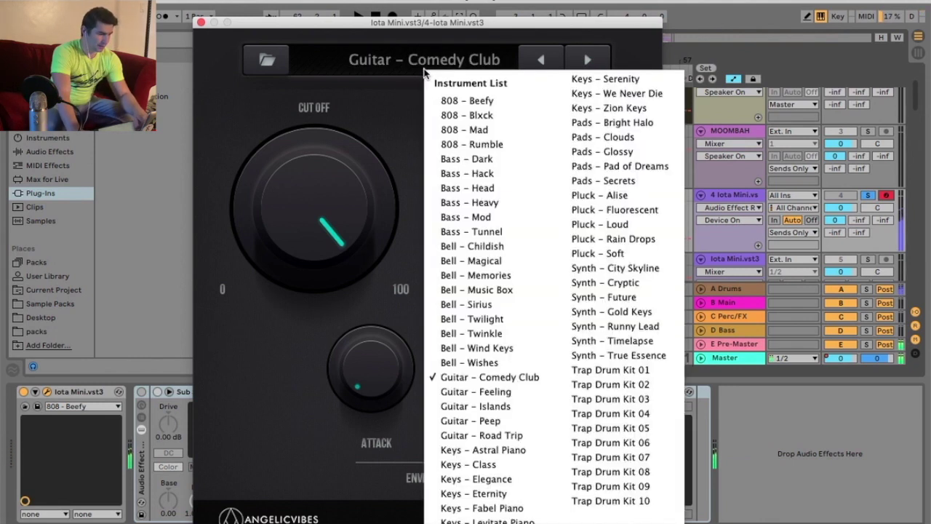
click(480, 377)
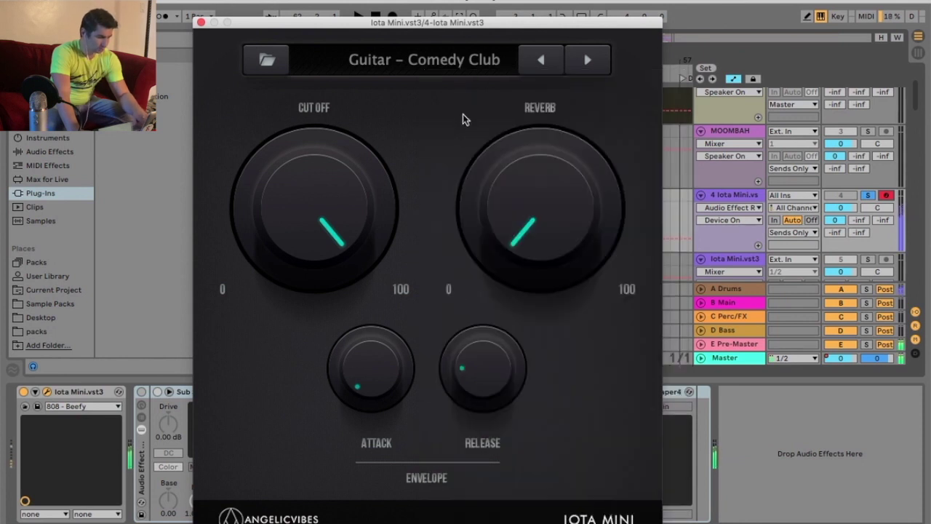
click(580, 66)
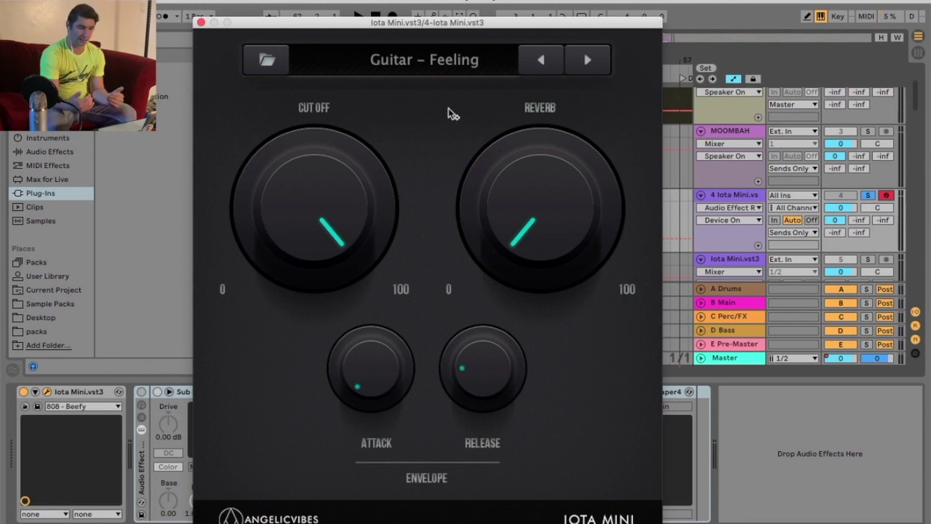
click(588, 60)
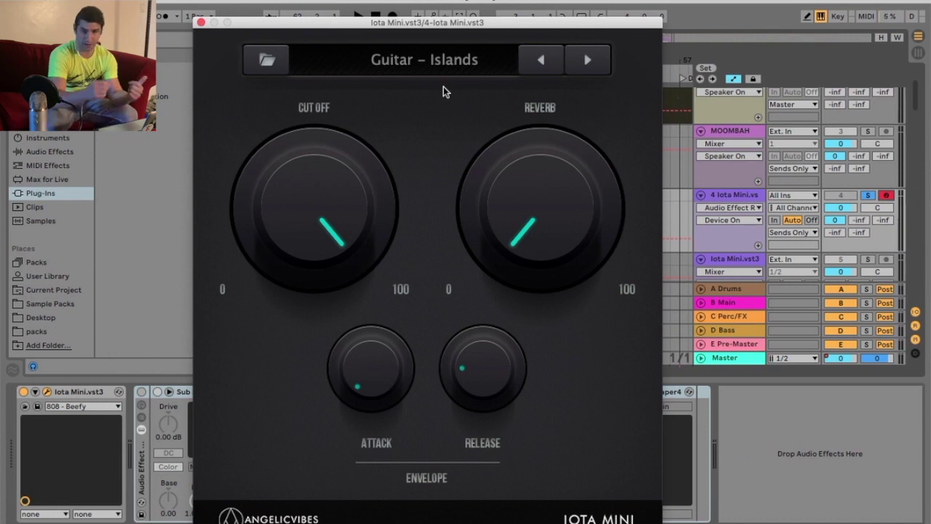
click(597, 60)
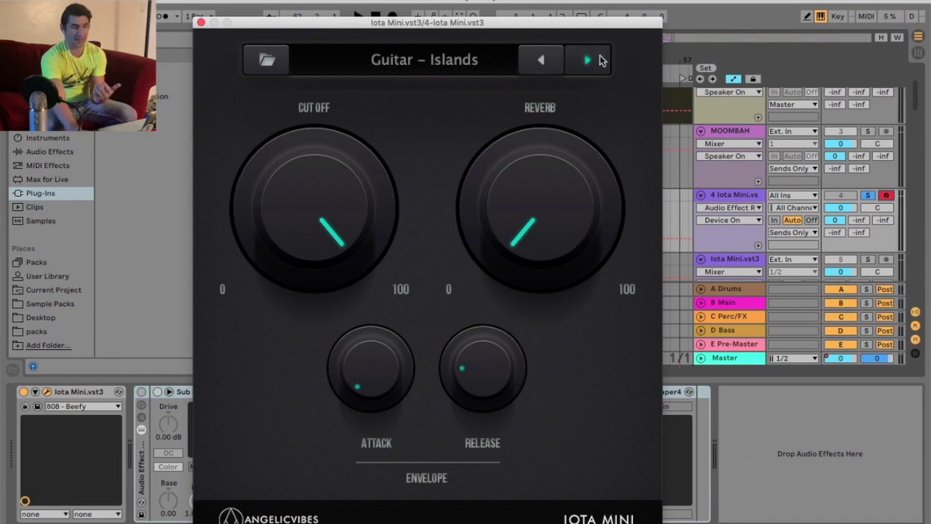
click(418, 68)
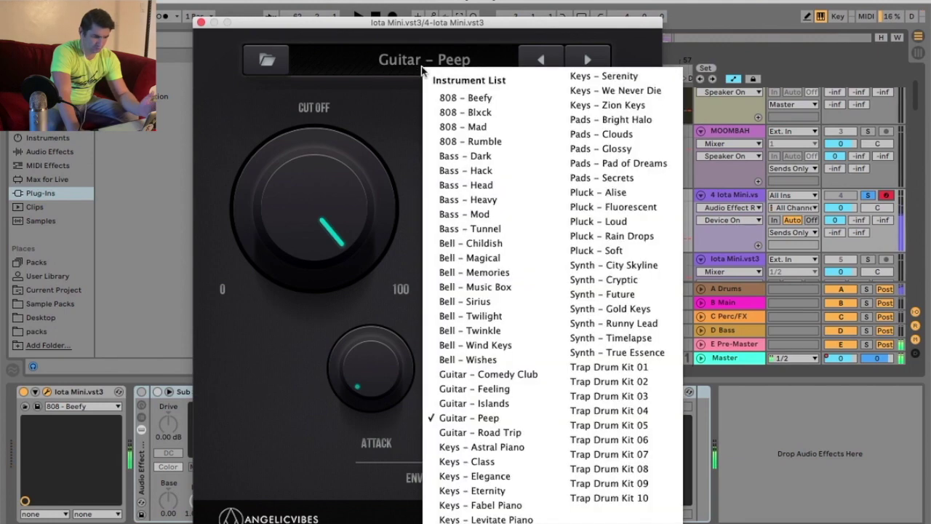
click(408, 101)
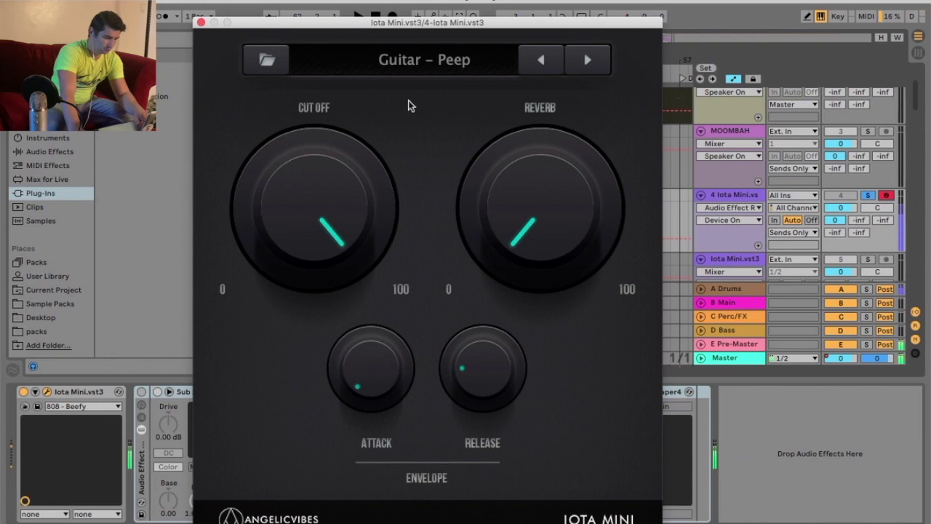
click(440, 66)
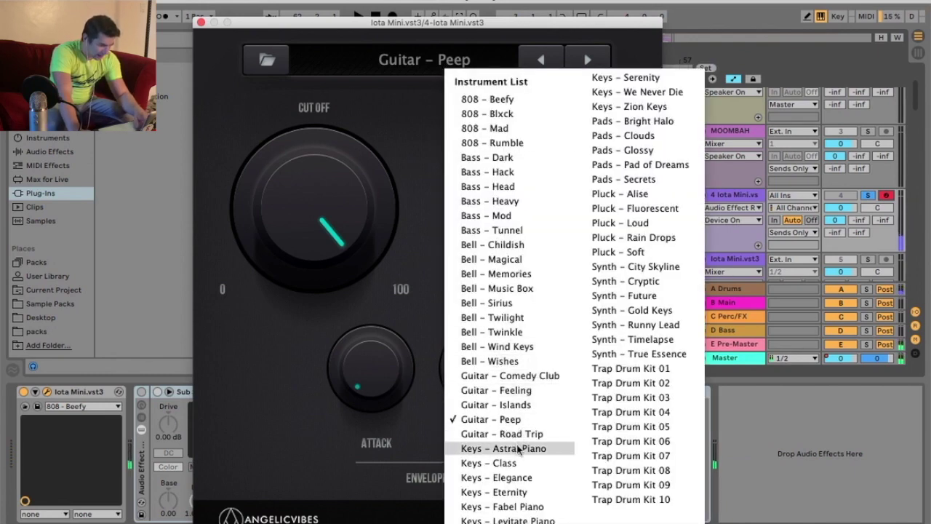
Audition Keys - Elegance, Eternity, Fabel Piano and Levitate Piano presets
click(518, 478)
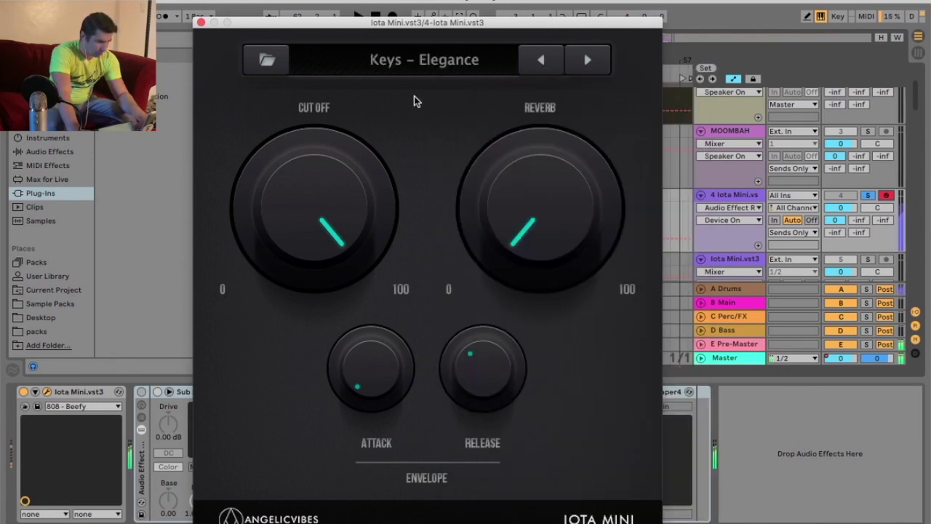
click(587, 58)
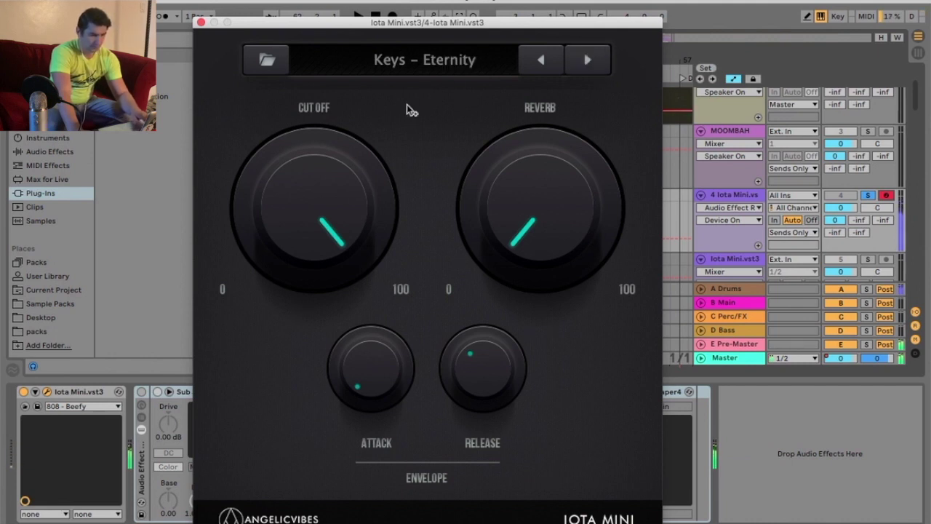
click(532, 63)
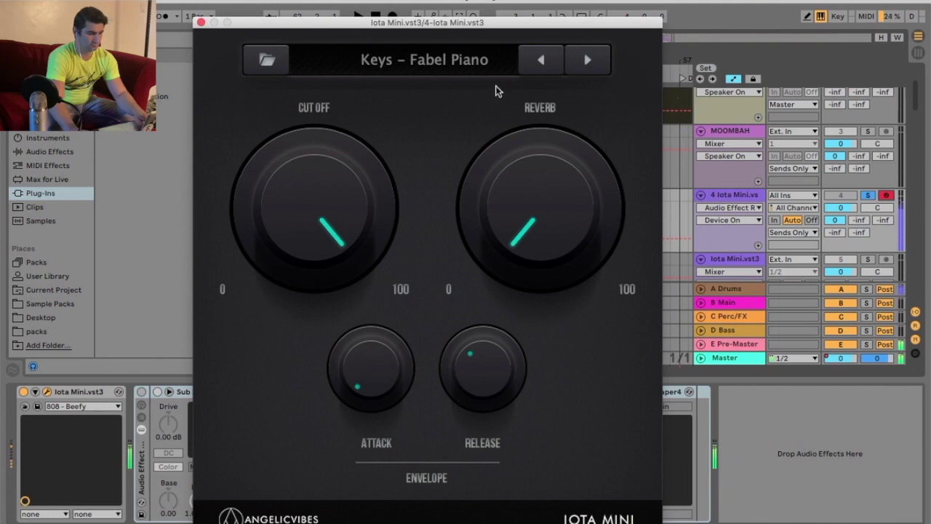
click(583, 64)
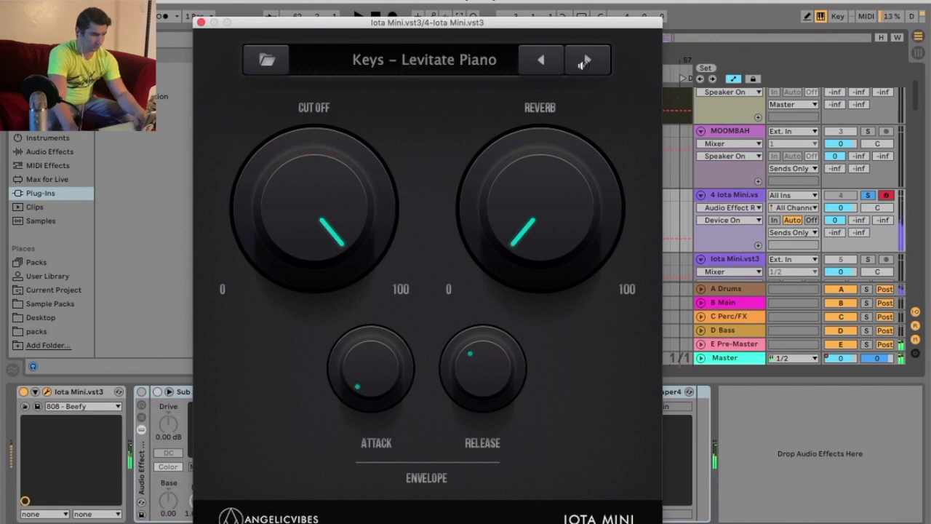
Load Pads – Glossy, then step through Pad of Dreams and Secrets
click(437, 71)
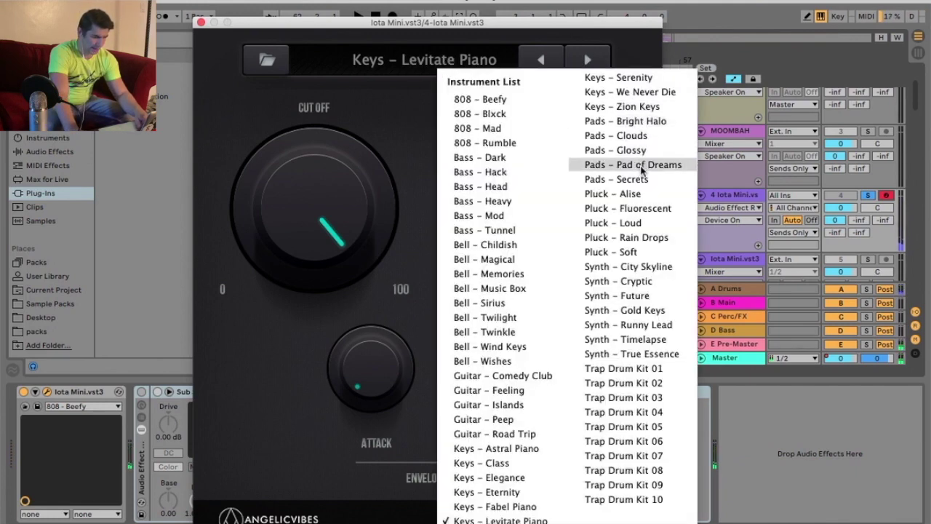
click(634, 150)
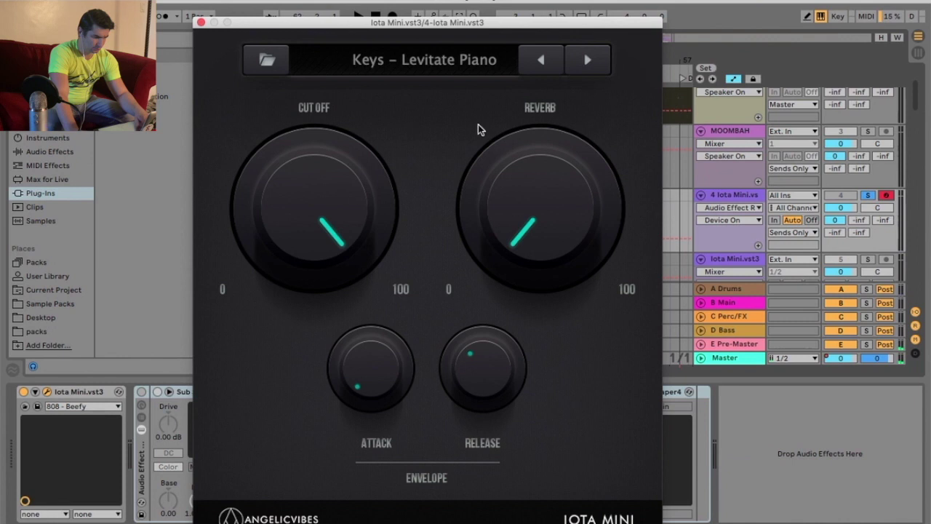
click(580, 71)
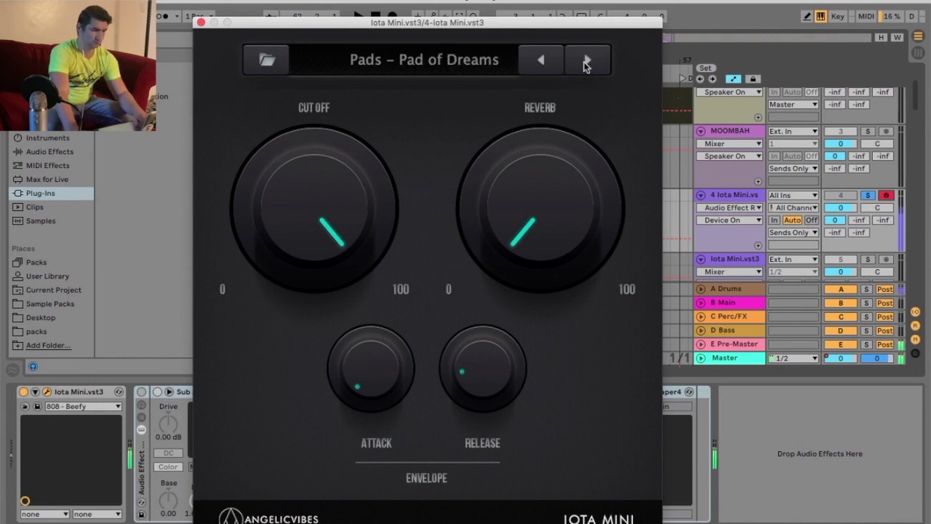
click(587, 64)
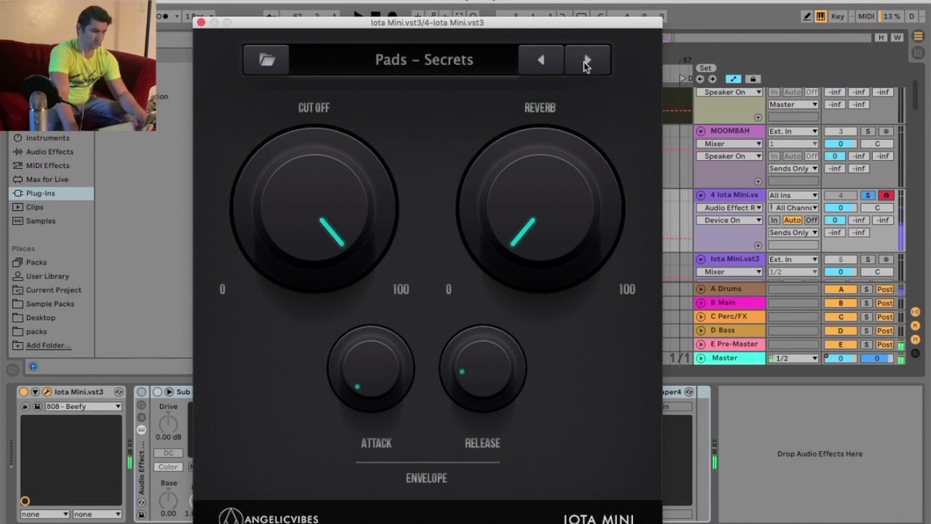
Audition Synth – City Skyline, Cryptic, Future and Gold Keys, then load Trap Drum Kit 01
click(455, 68)
click(652, 266)
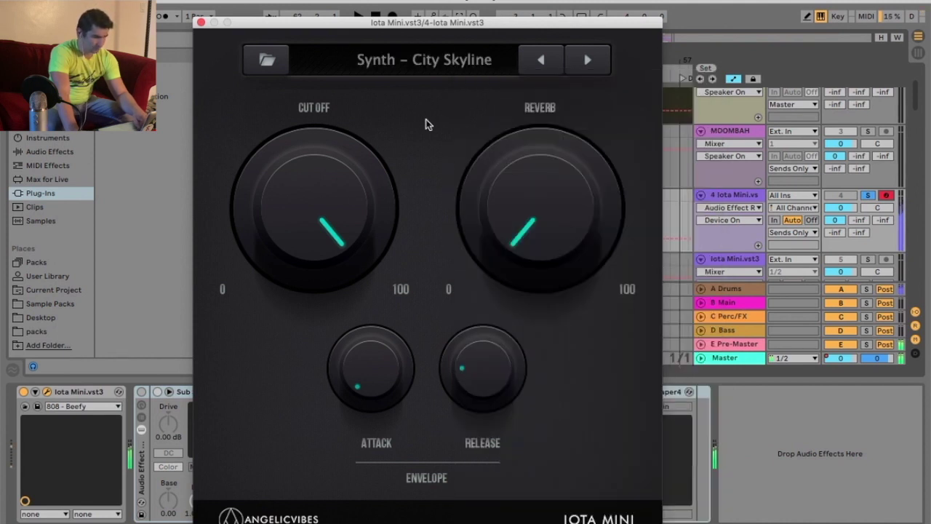
click(585, 63)
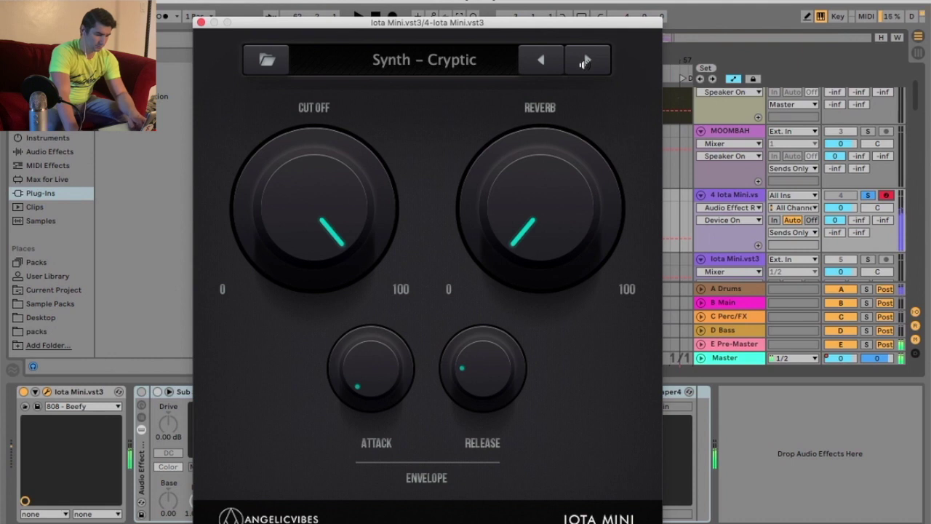
click(586, 63)
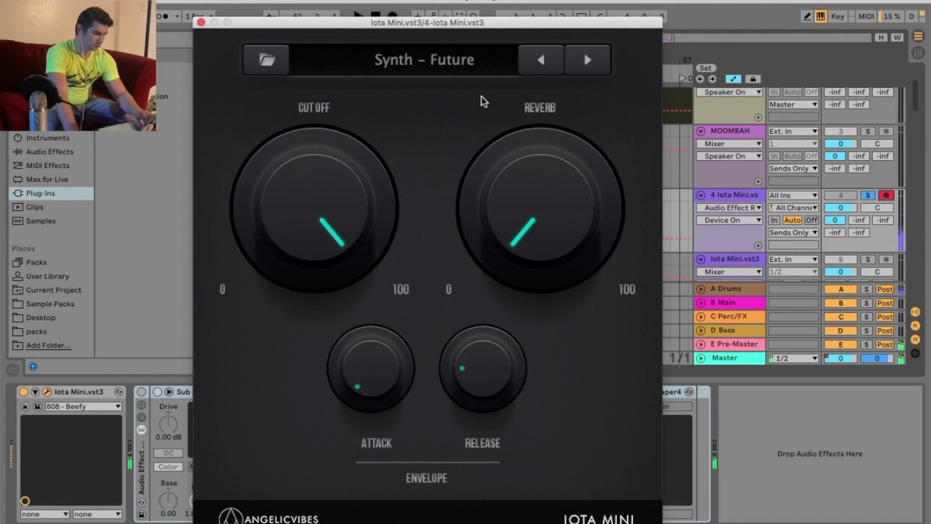
click(585, 63)
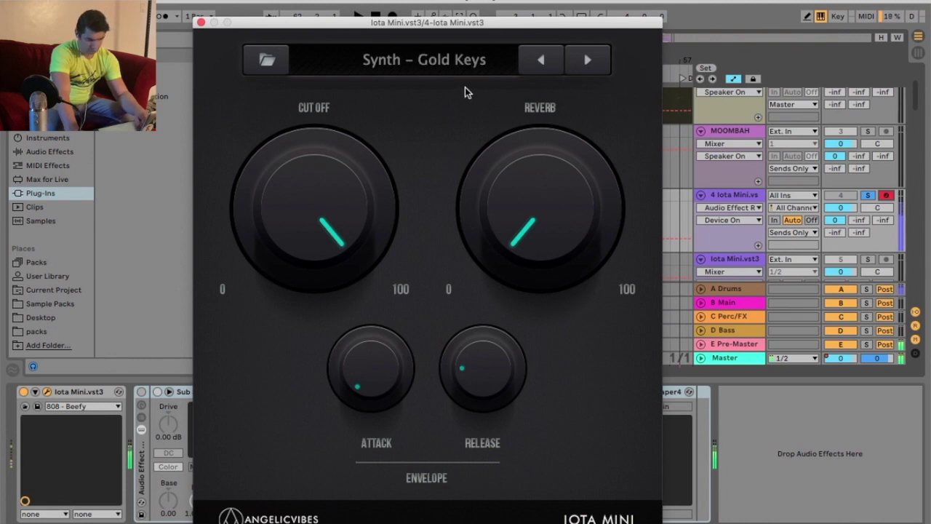
click(448, 61)
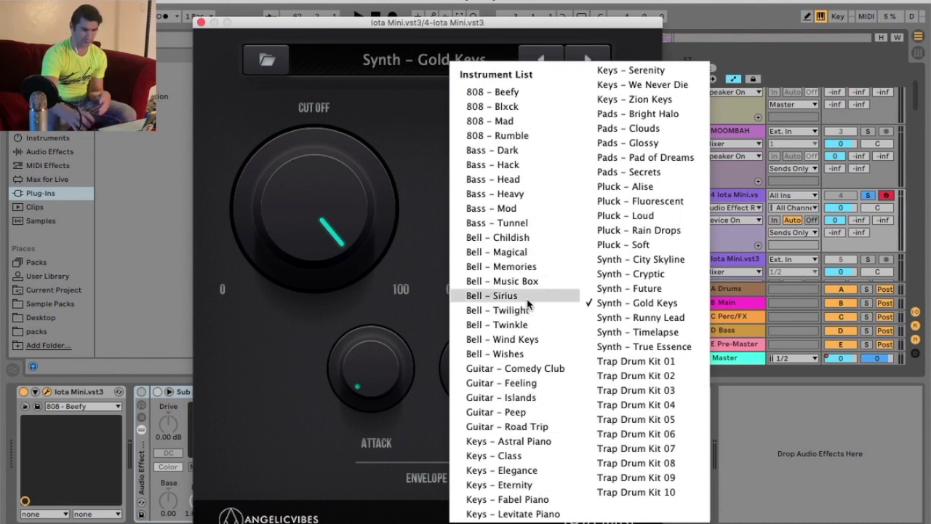
click(665, 361)
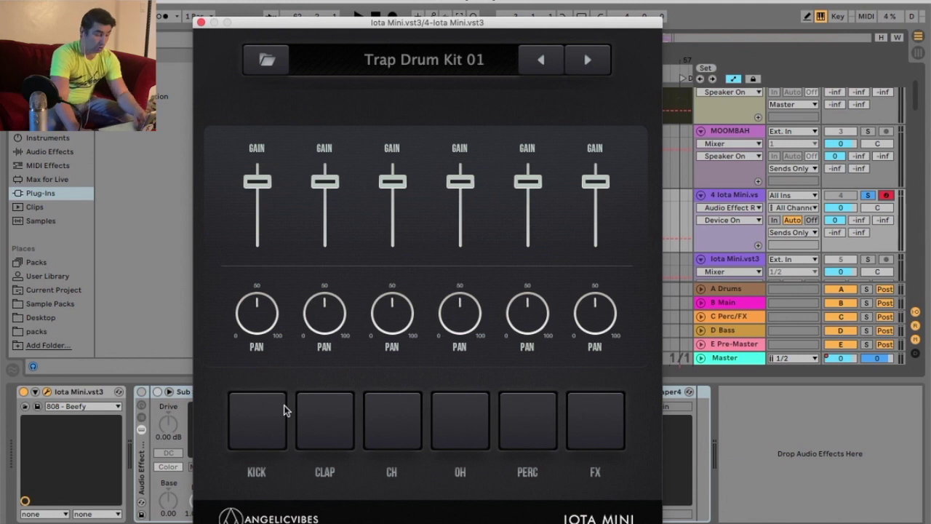
Play Trap Drum Kit 01's kick, clap, hi-hat, perc and FX pads from the computer keyboard
key(a)
key(d)
key(f)
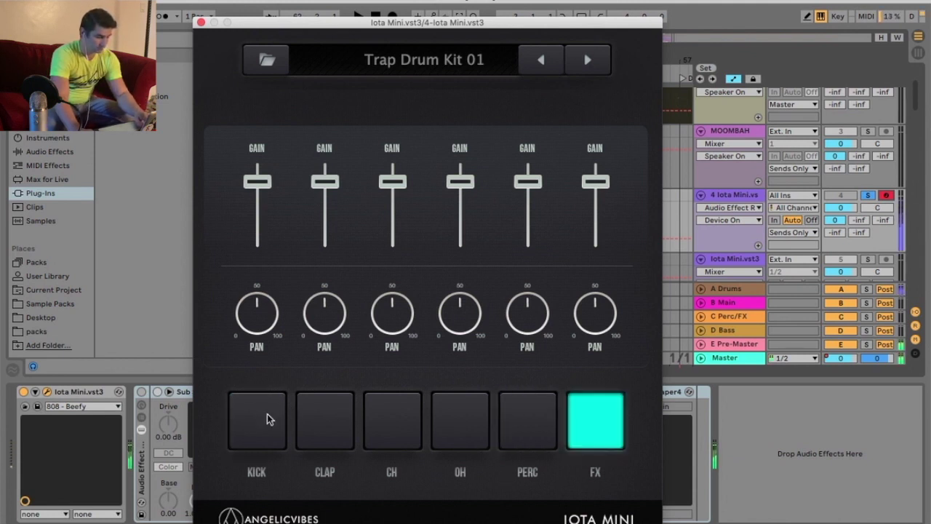
key(f)
key(d)
key(s)
key(a)
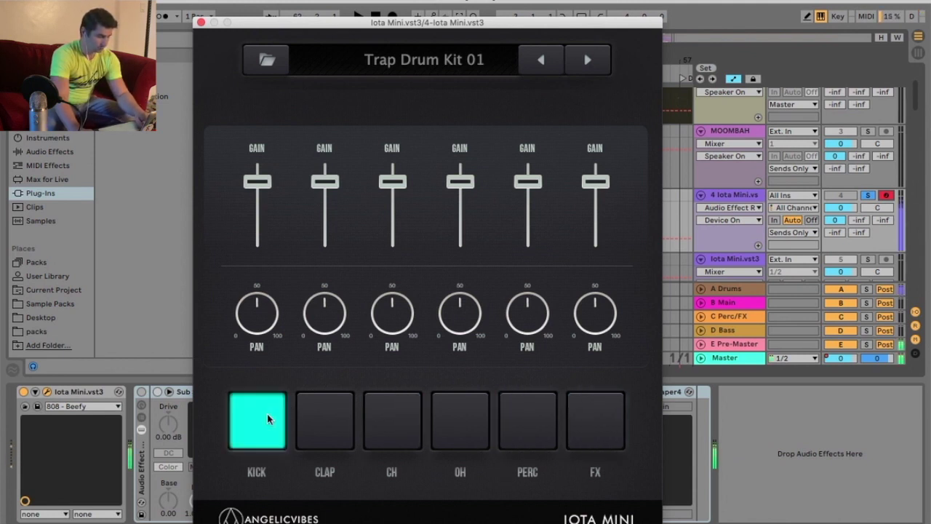
key(w)
key(s)
key(d)
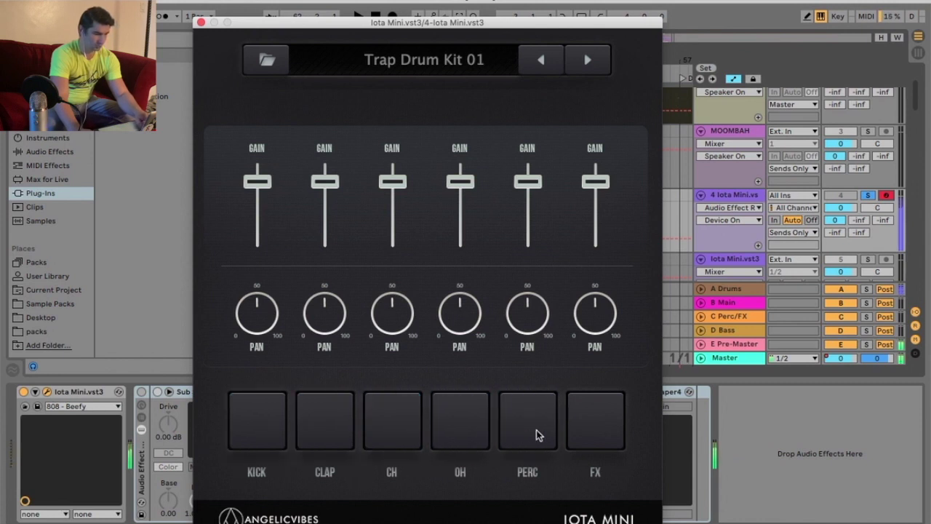
key(f)
Step through Trap Drum Kits 02 to 05, auditioning a pad in each
click(589, 62)
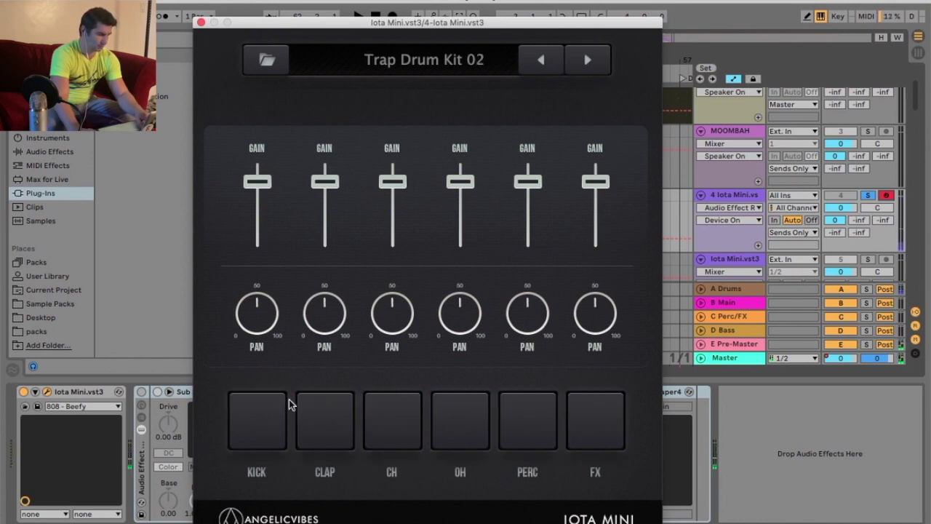
key(a)
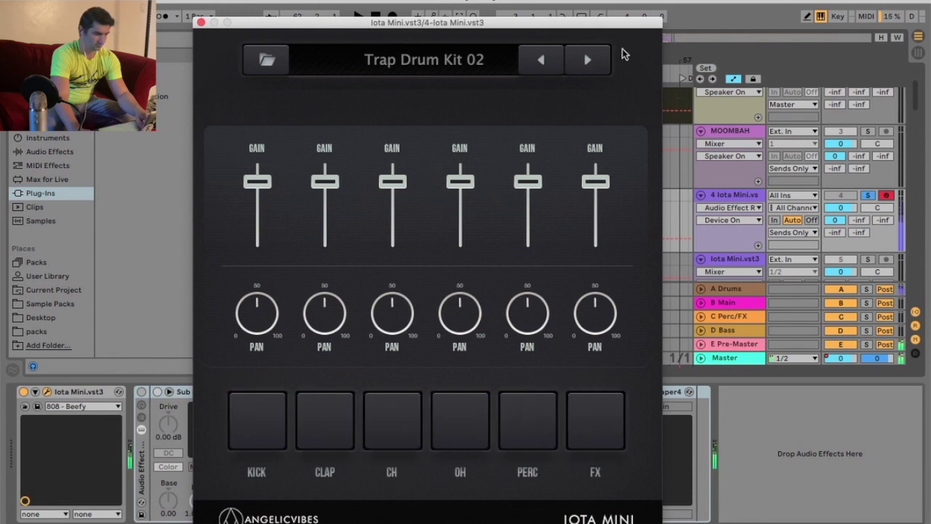
key(Right)
click(341, 414)
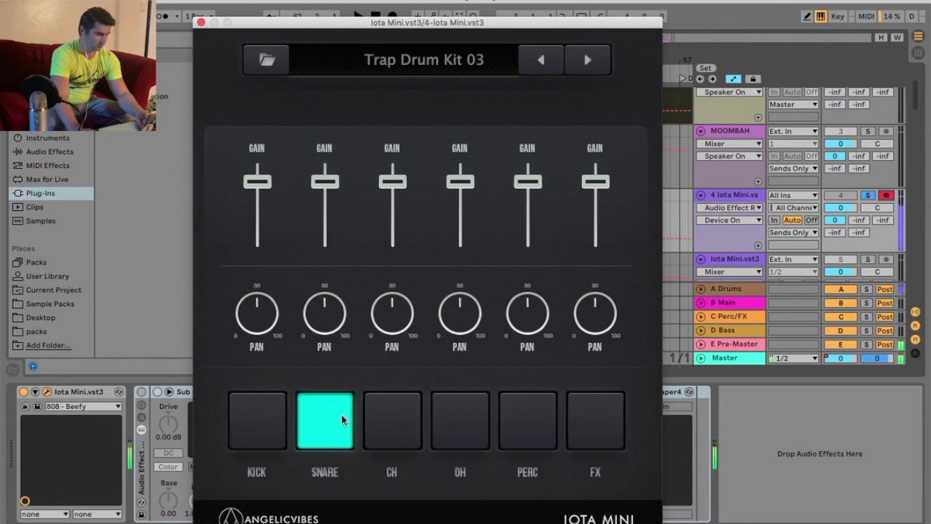
click(587, 62)
click(325, 420)
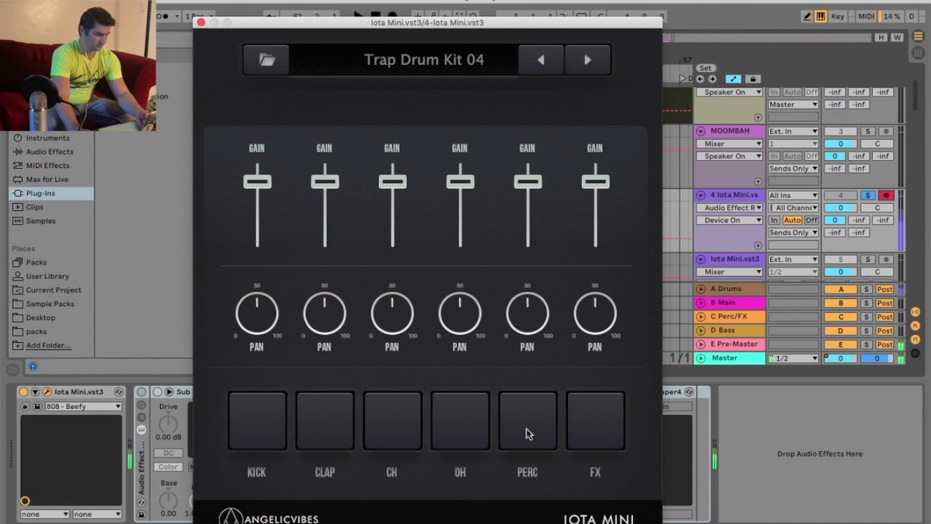
click(599, 433)
click(588, 66)
click(242, 432)
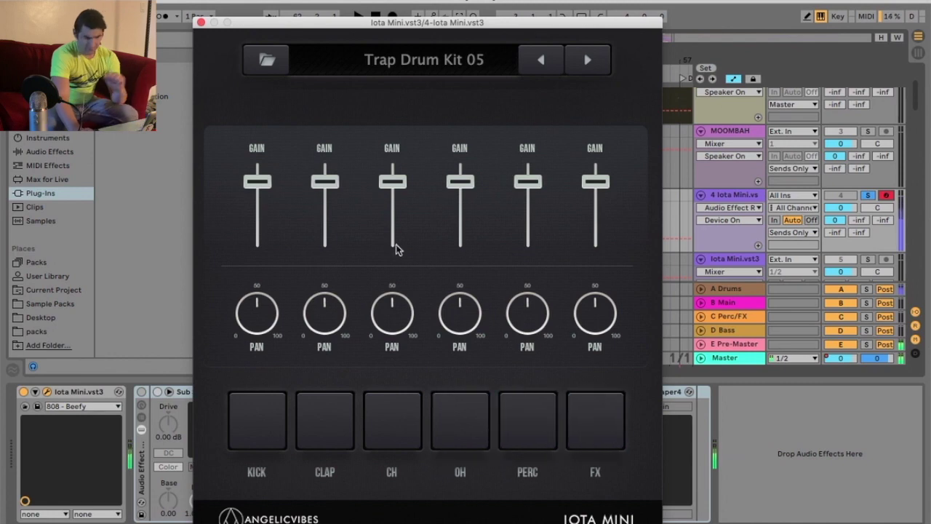
click(406, 69)
click(356, 106)
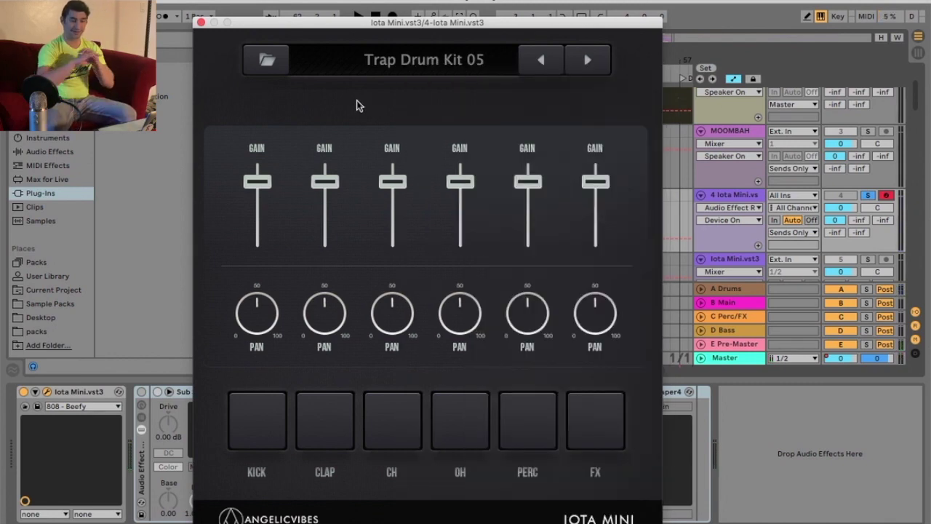
click(408, 53)
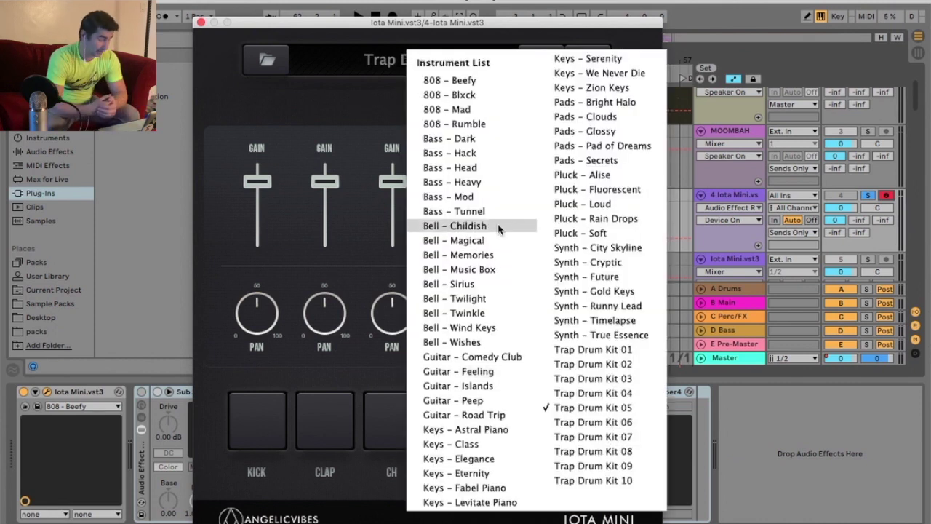
Load the 808 – Beefy preset from the instrument list
click(347, 121)
click(419, 66)
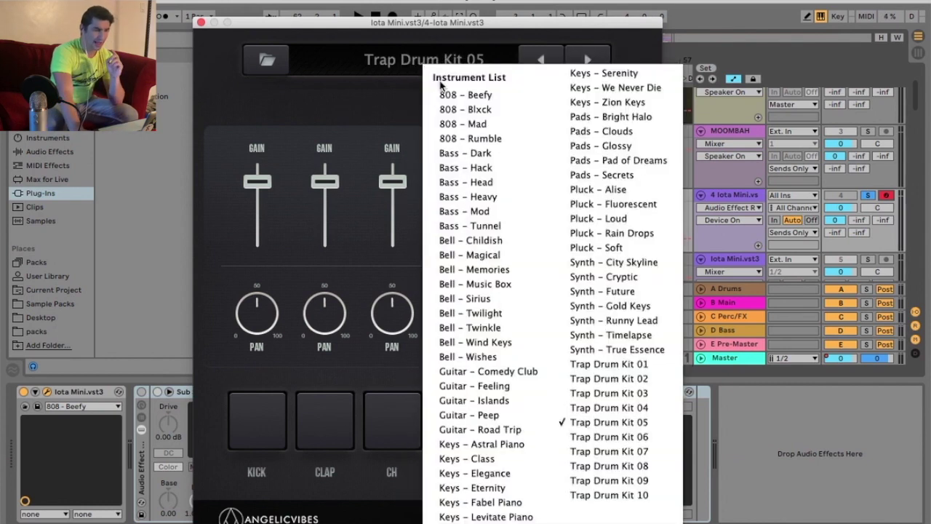
click(441, 95)
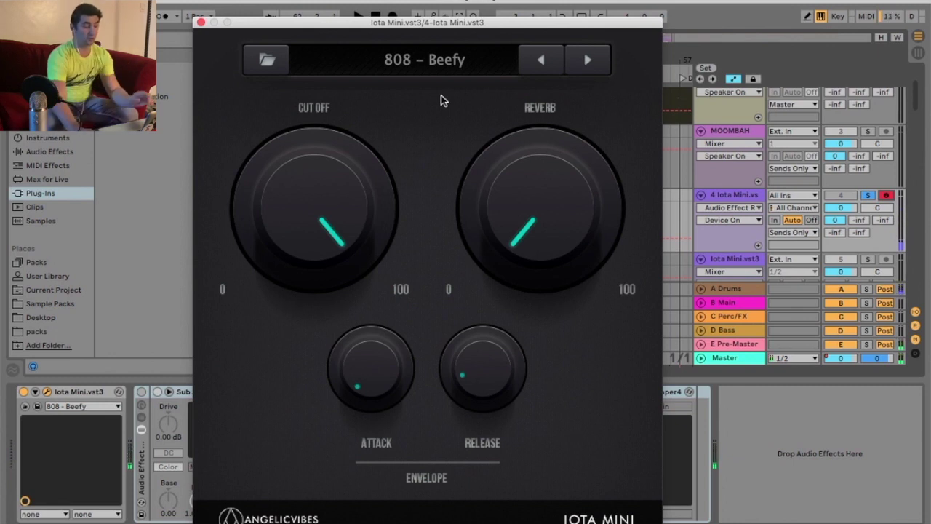
Adjust the 808's release, try the next 808 preset, return to 808 - Beefy and close the window
drag(483, 375, 483, 465)
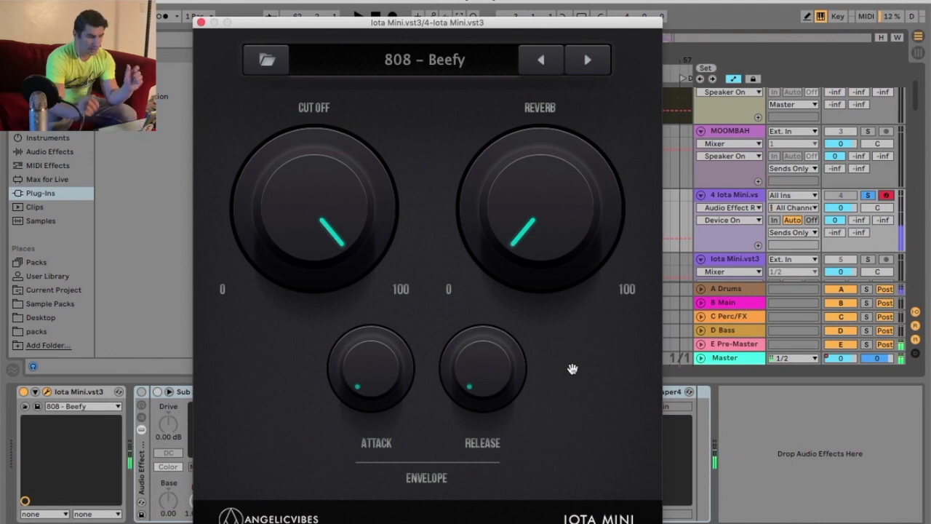
drag(485, 369, 484, 343)
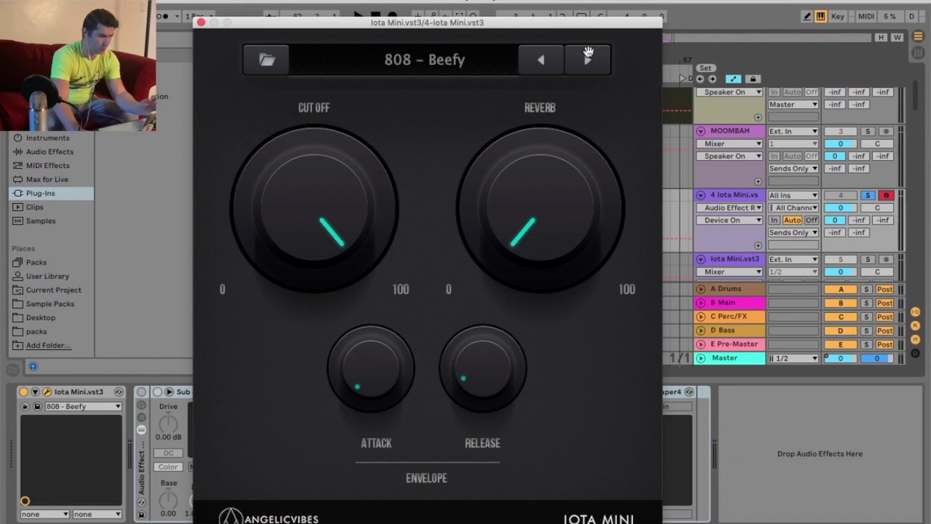
click(587, 59)
click(541, 60)
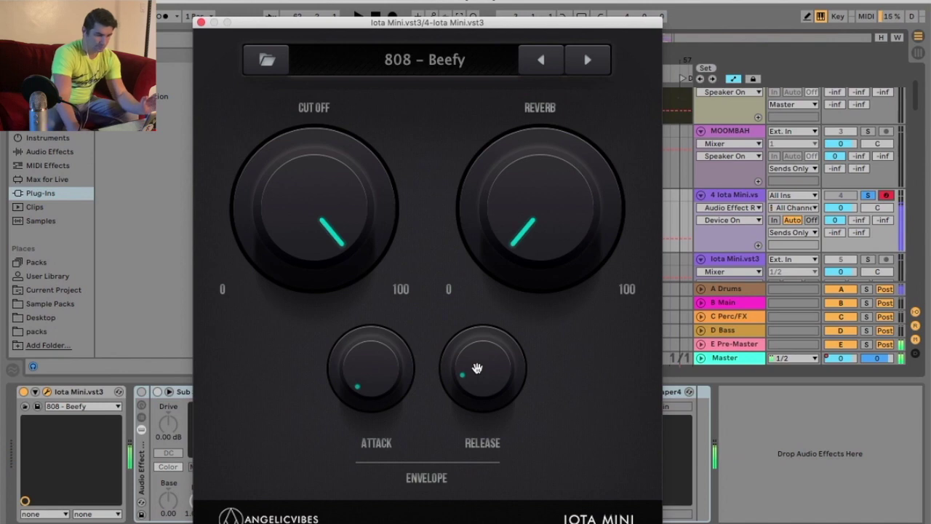
click(202, 22)
Solo the frozen Iota Mini.vst3 track
scroll(441, 162, down, 1)
scroll(403, 231, up, 10)
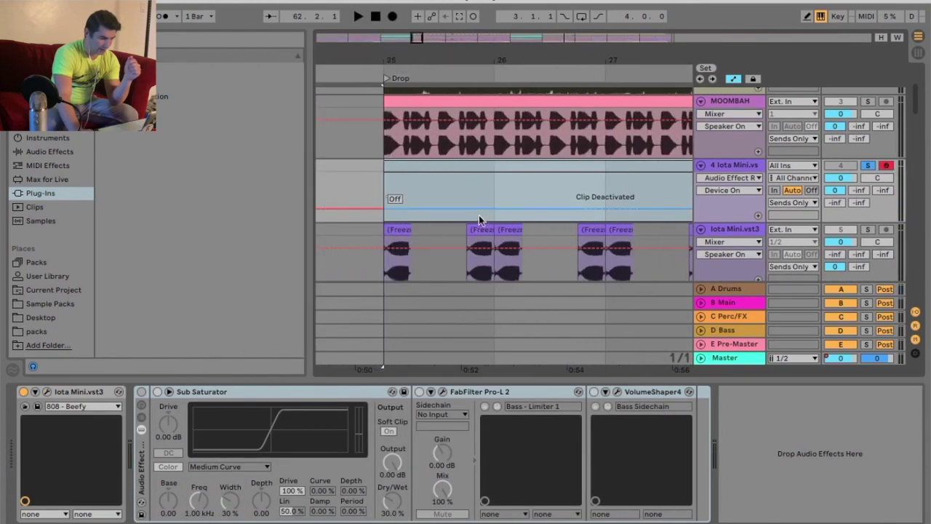
click(867, 229)
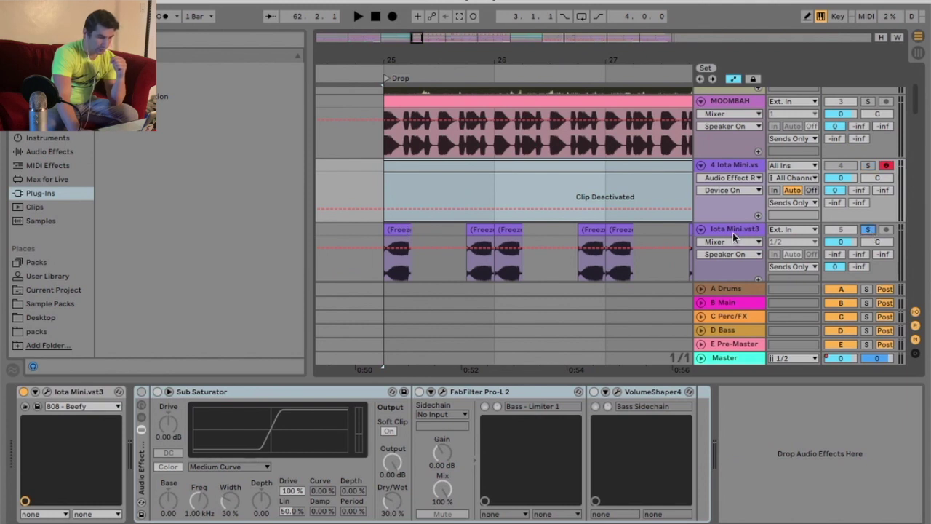
Select Sub Saturator, Pro-L 2 and VolumeShaper4, then play from the Drop at bar 25
click(281, 395)
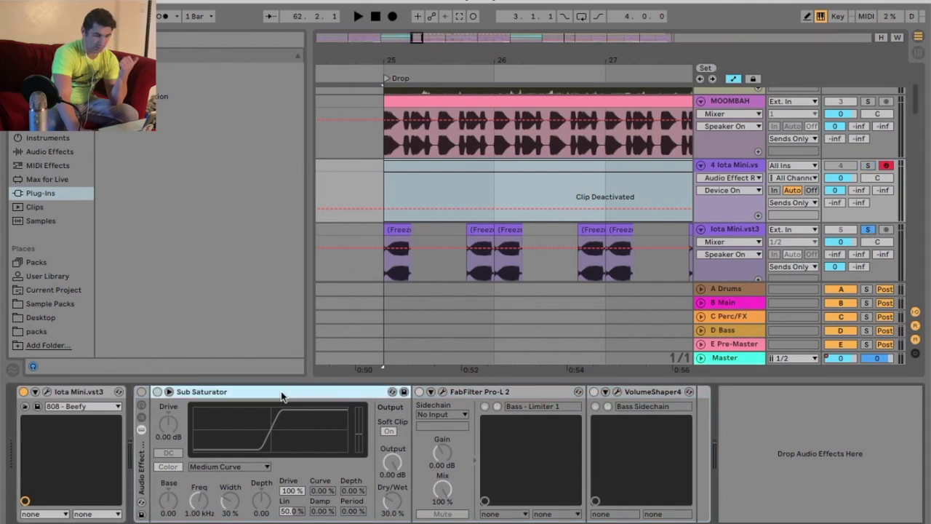
click(494, 393)
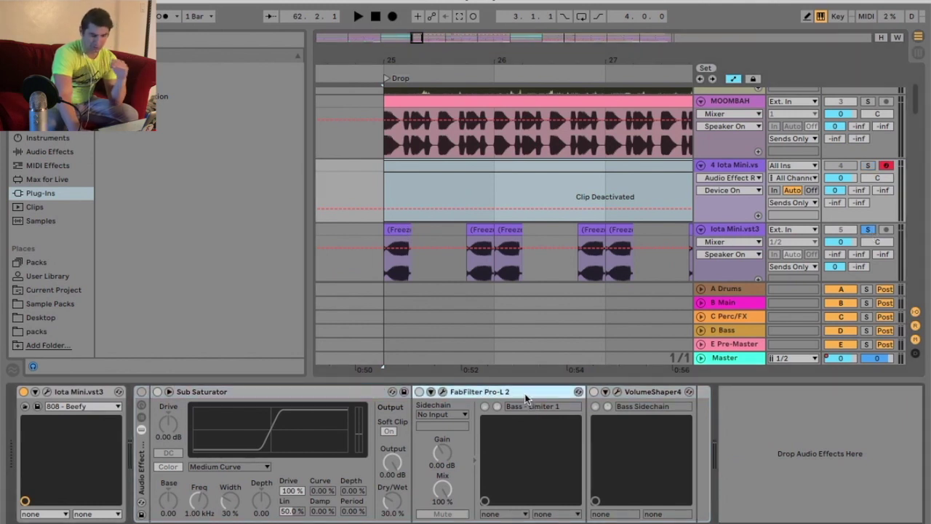
click(659, 392)
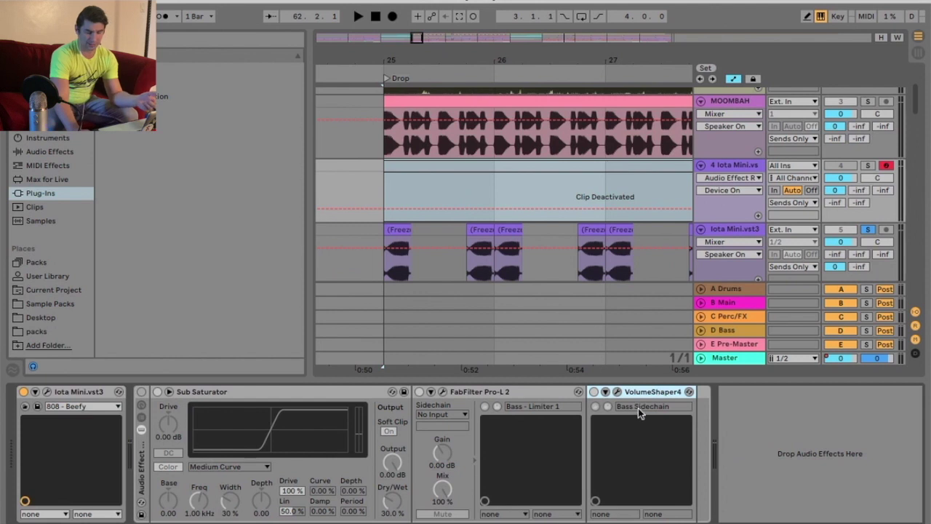
click(367, 70)
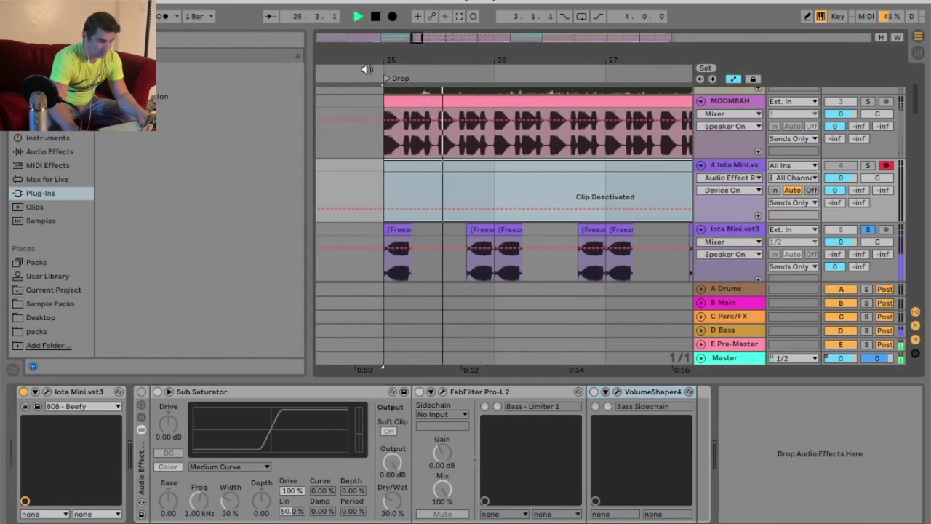
click(367, 70)
Fade out the end of the first frozen 808 clip near bar 25 and play it back
key(space)
scroll(376, 152, down, 1)
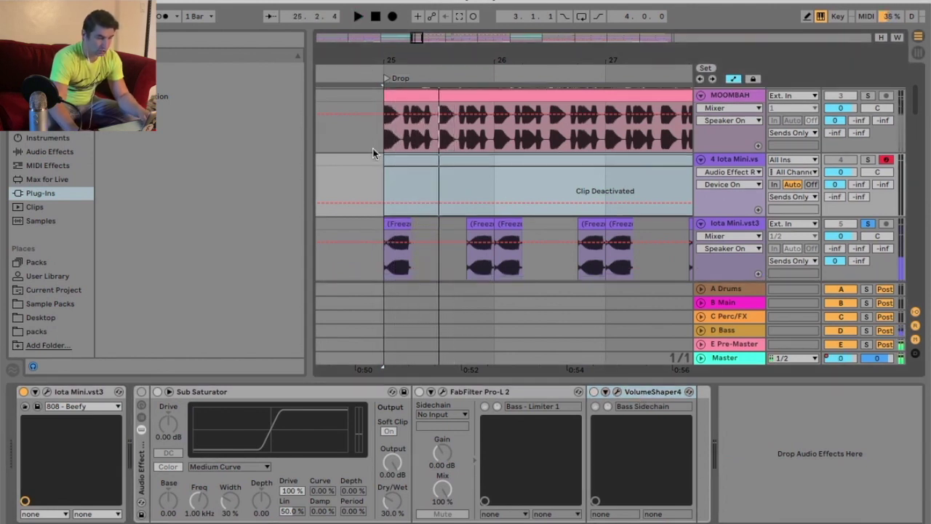
click(733, 78)
click(733, 79)
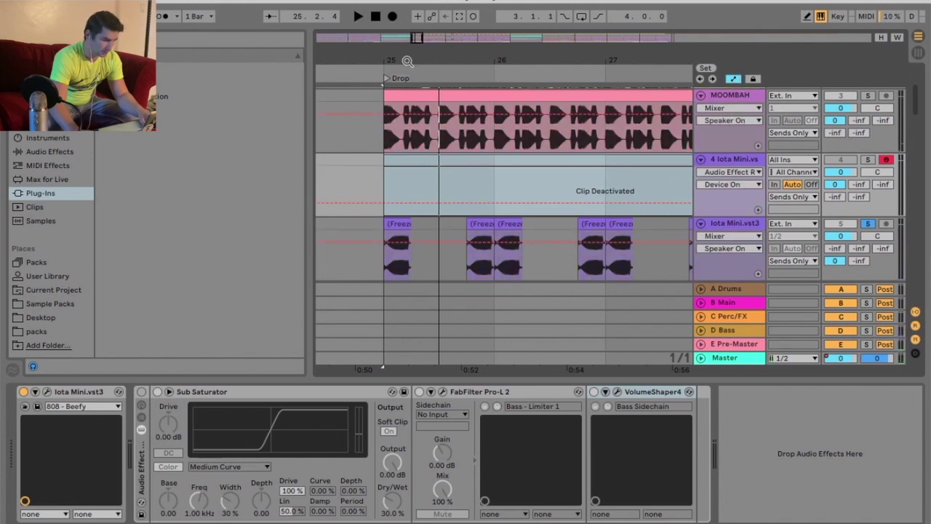
drag(408, 62, 313, 79)
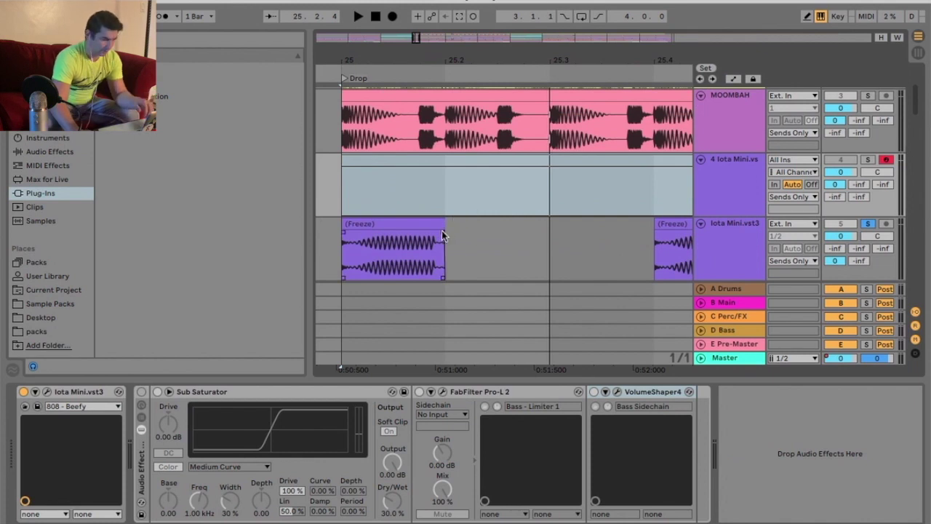
drag(441, 230, 425, 232)
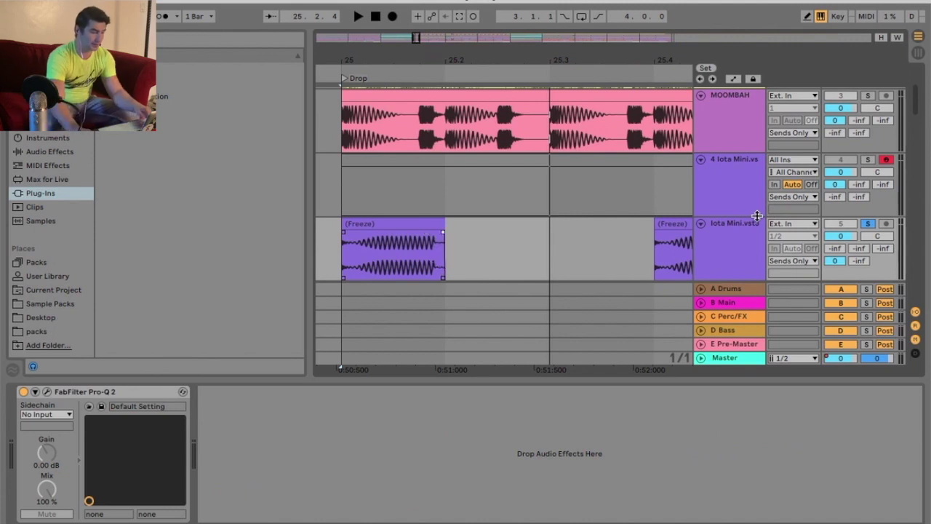
drag(449, 64, 425, 67)
click(354, 77)
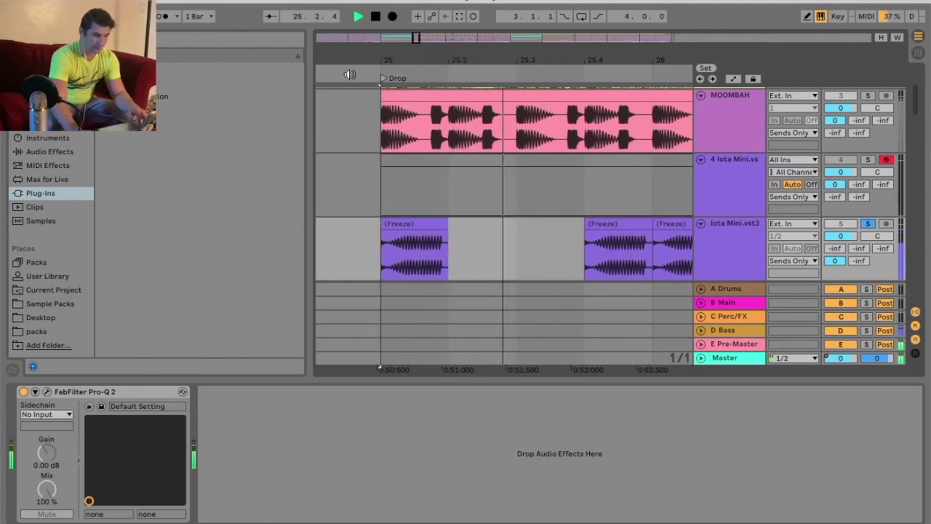
key(space)
Solo MOOMBAH as well and play from bar 25 with both tracks soloed
scroll(618, 101, up, 1)
click(867, 111)
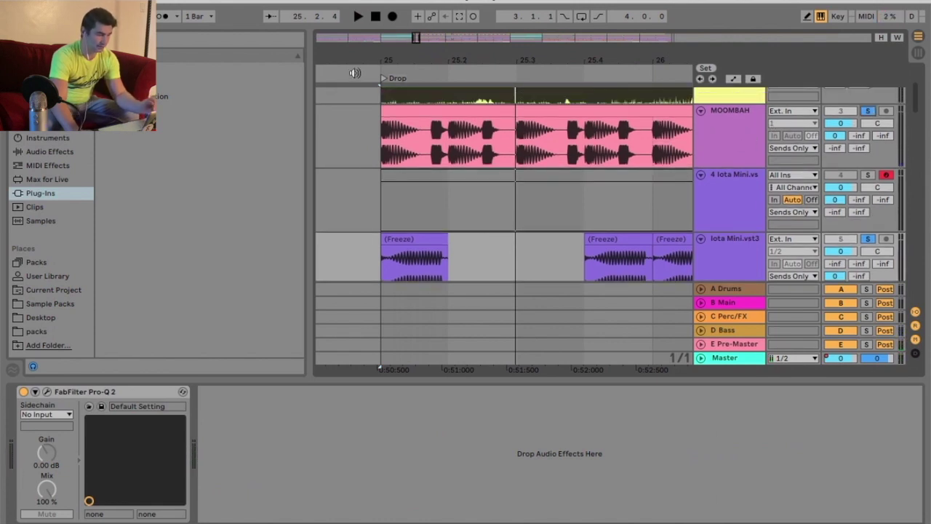
click(355, 76)
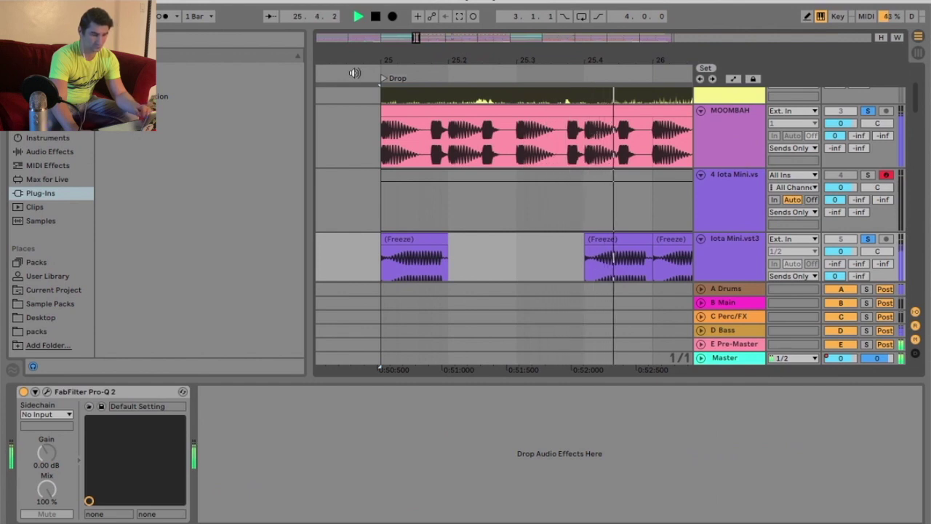
key(space)
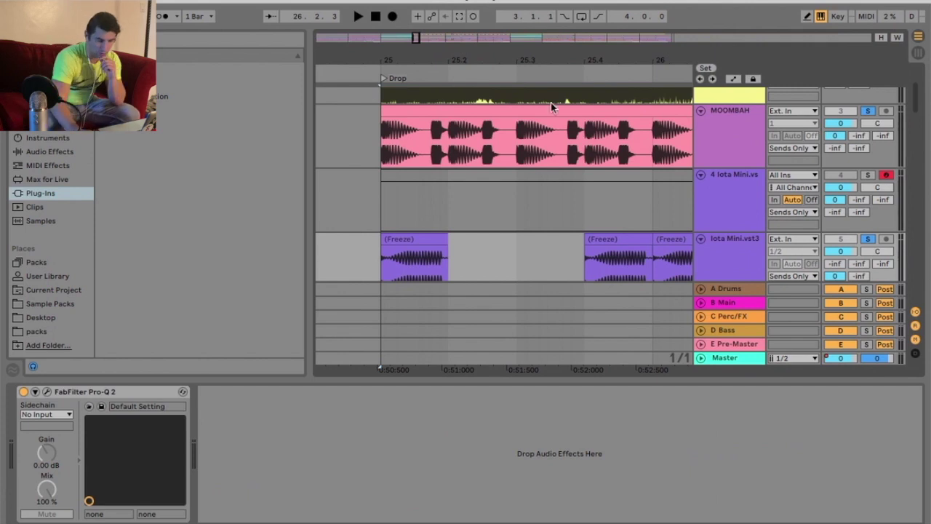
key(minus)
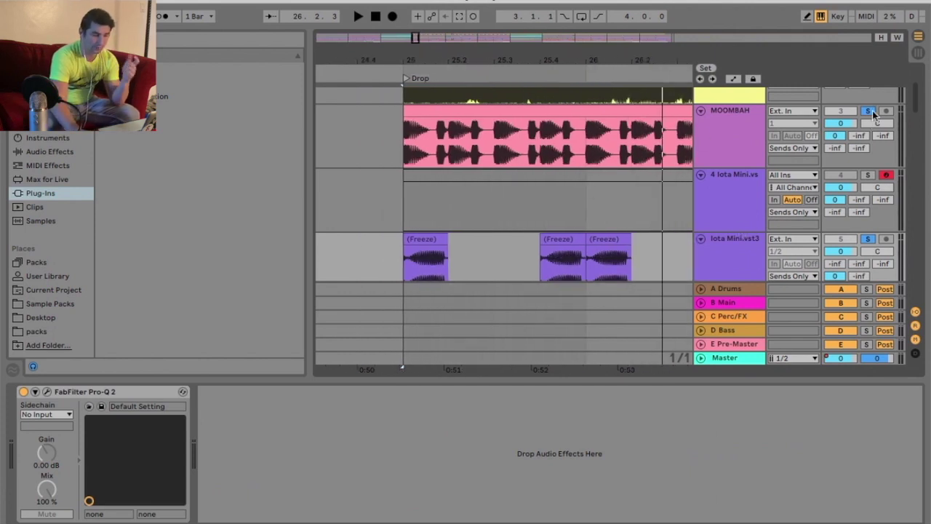
Play from just before bar 25 through the drop in the full mix, then select the Iota Mini tracks
click(394, 69)
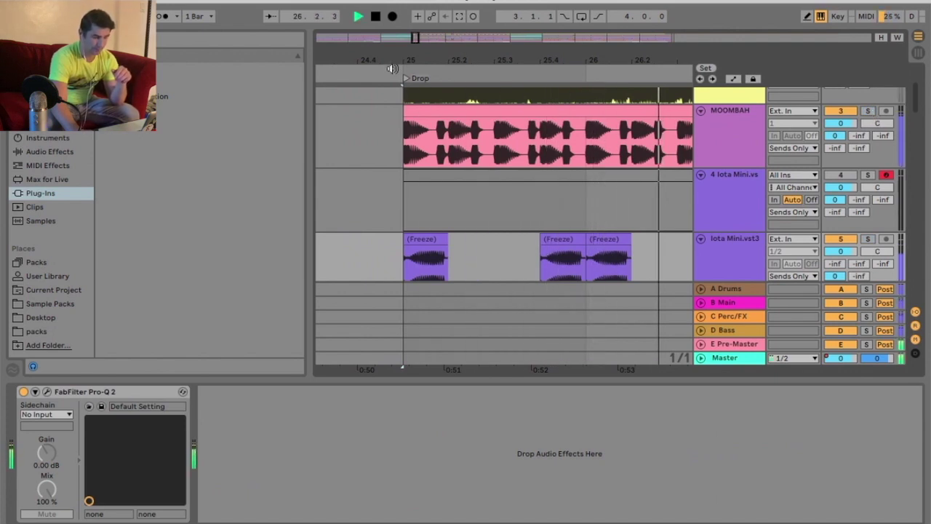
key(minus)
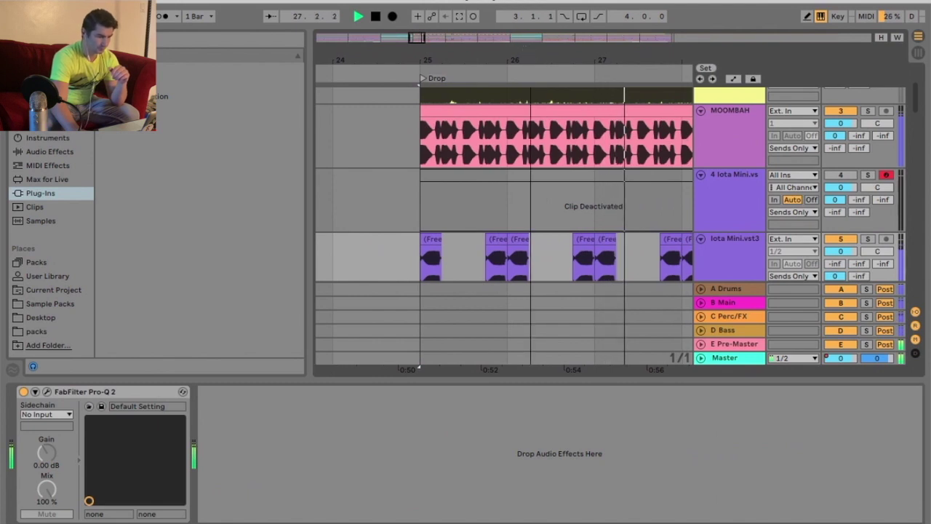
key(minus)
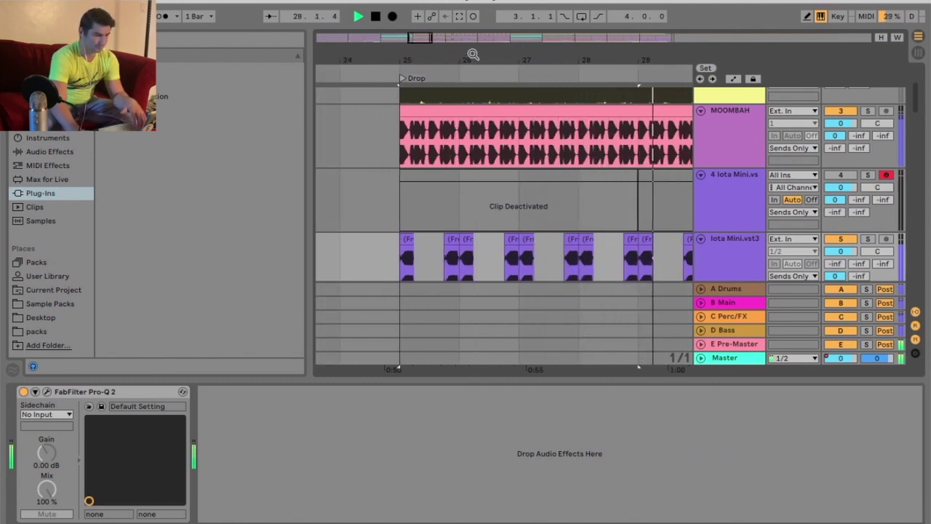
key(space)
key(plus)
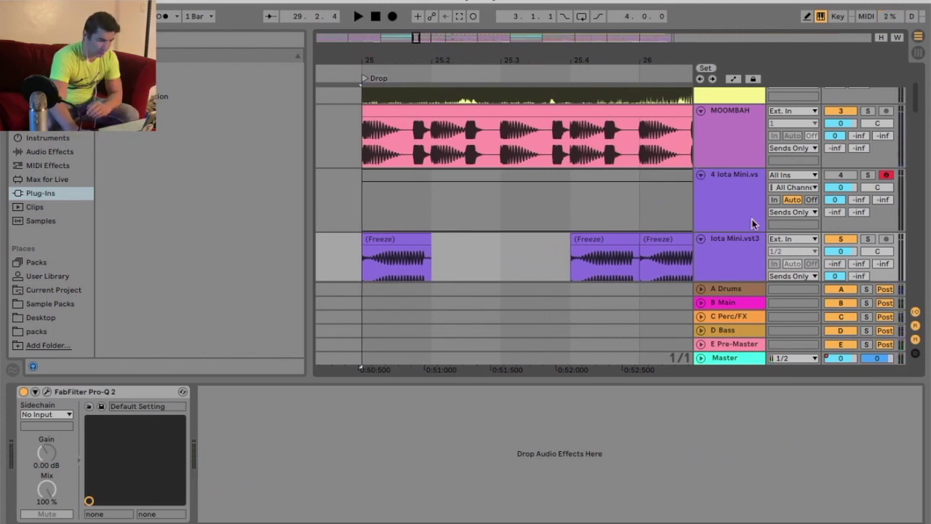
click(738, 248)
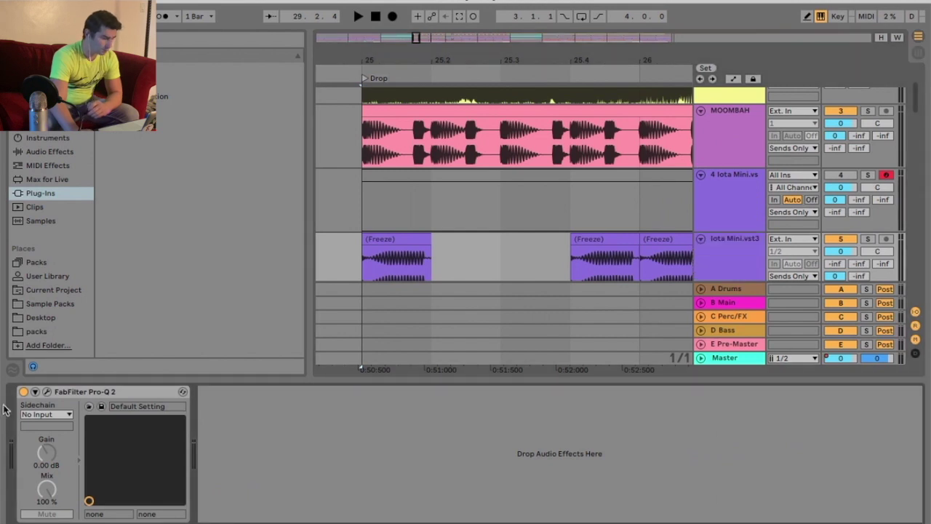
click(735, 209)
Show track 4's Iota Mini window with the 808 - Beefy preset and move it further right
click(45, 391)
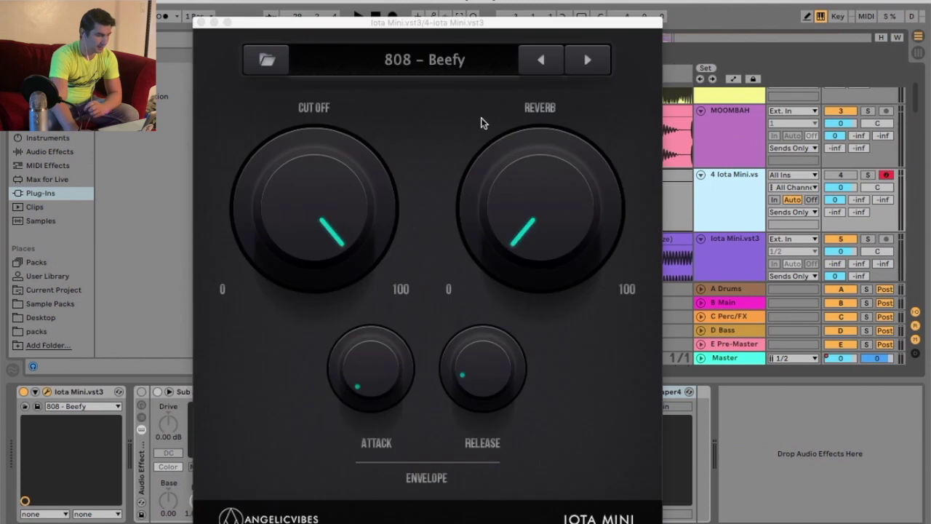
drag(398, 22, 526, 17)
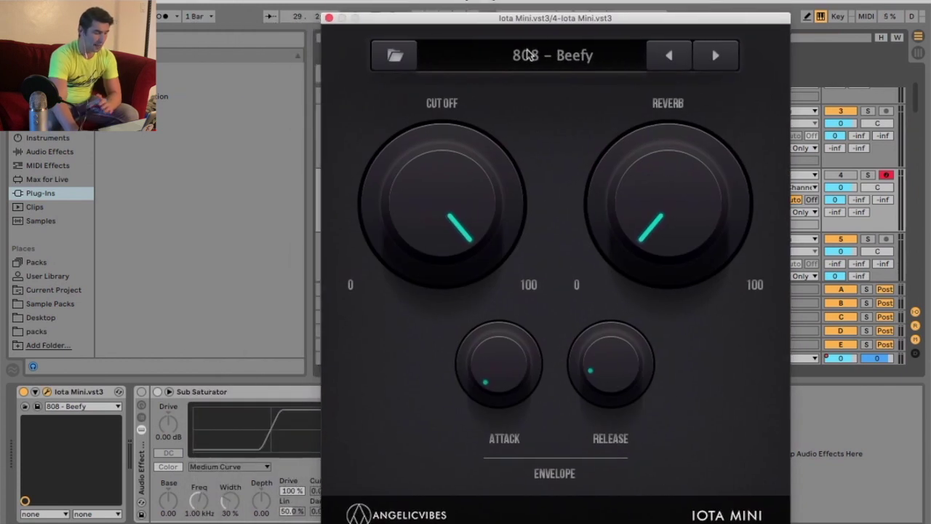